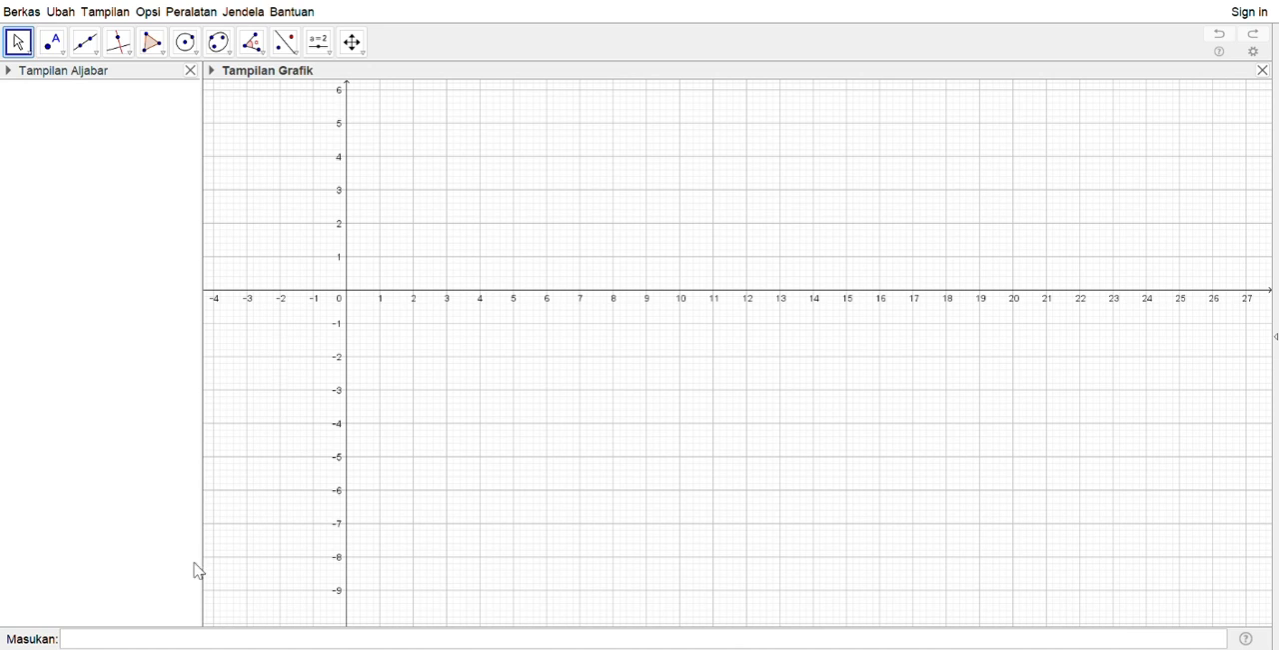
Define point A at the origin as A=(0,0,0)
{"action": "left_click", "coordinate": [93, 644]}
{"action": "type", "text": "A=(0,0"}
{"action": "key", "text": "Return"}
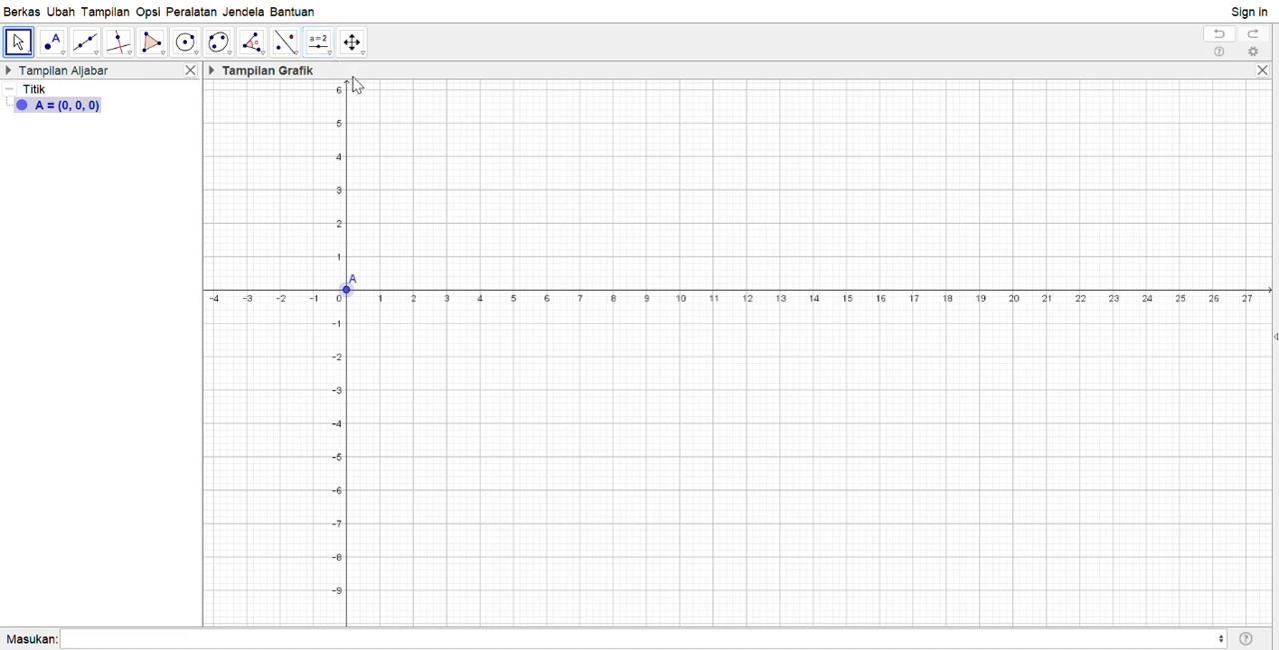
Create a number slider a in the 2D graphics view and define point B=(a,0,0)
{"action": "left_click", "coordinate": [353, 77]}
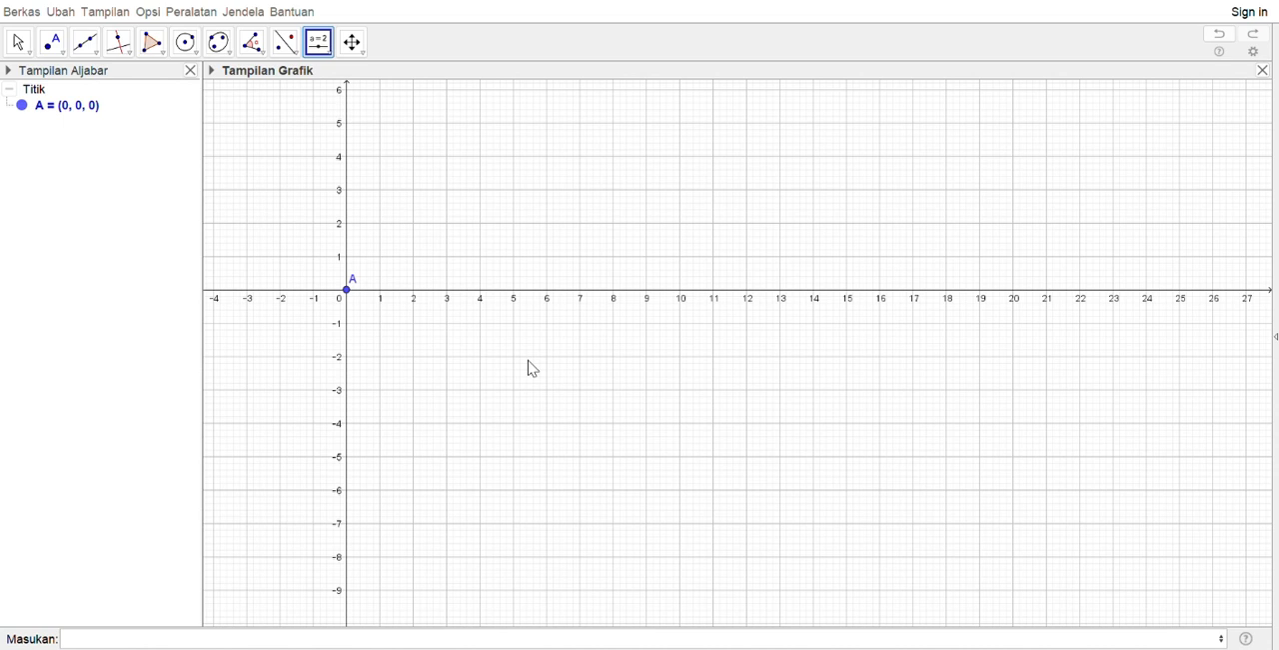
{"action": "left_click", "coordinate": [619, 403]}
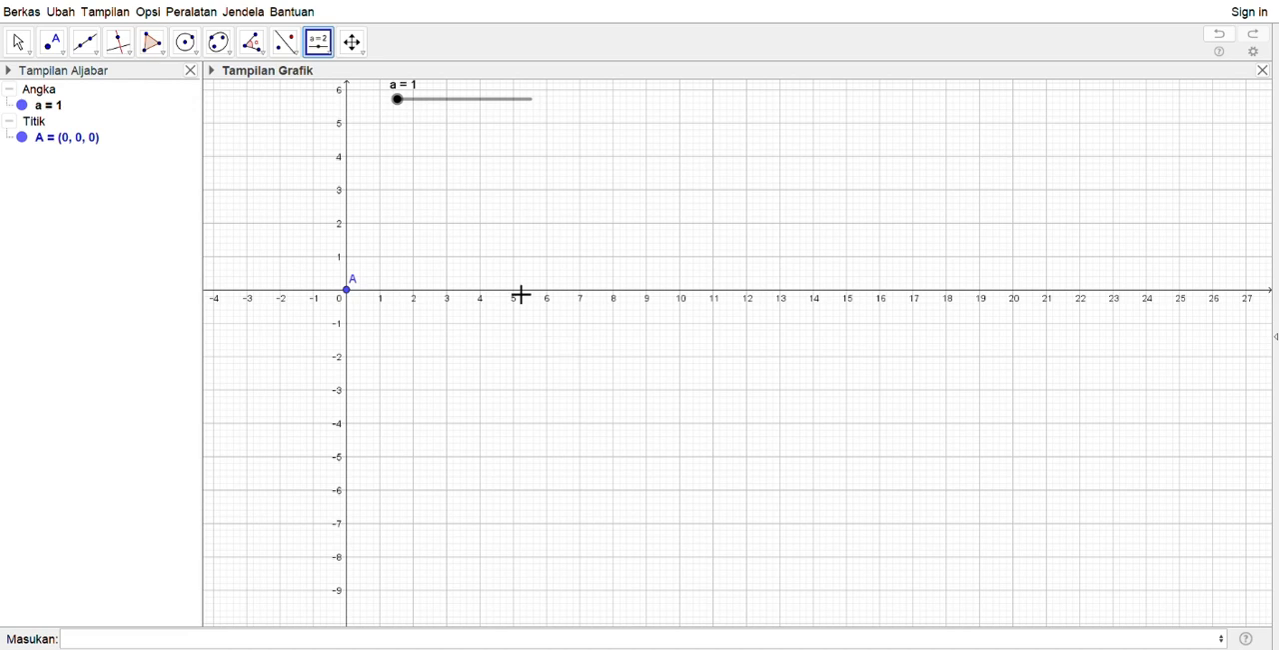
{"action": "left_click", "coordinate": [142, 633]}
{"action": "type", "text": "B="}
{"action": "type", "text": "("}
{"action": "type", "text": "a,0)"}
{"action": "type", "text": ",0,0)"}
{"action": "key", "text": "Return"}
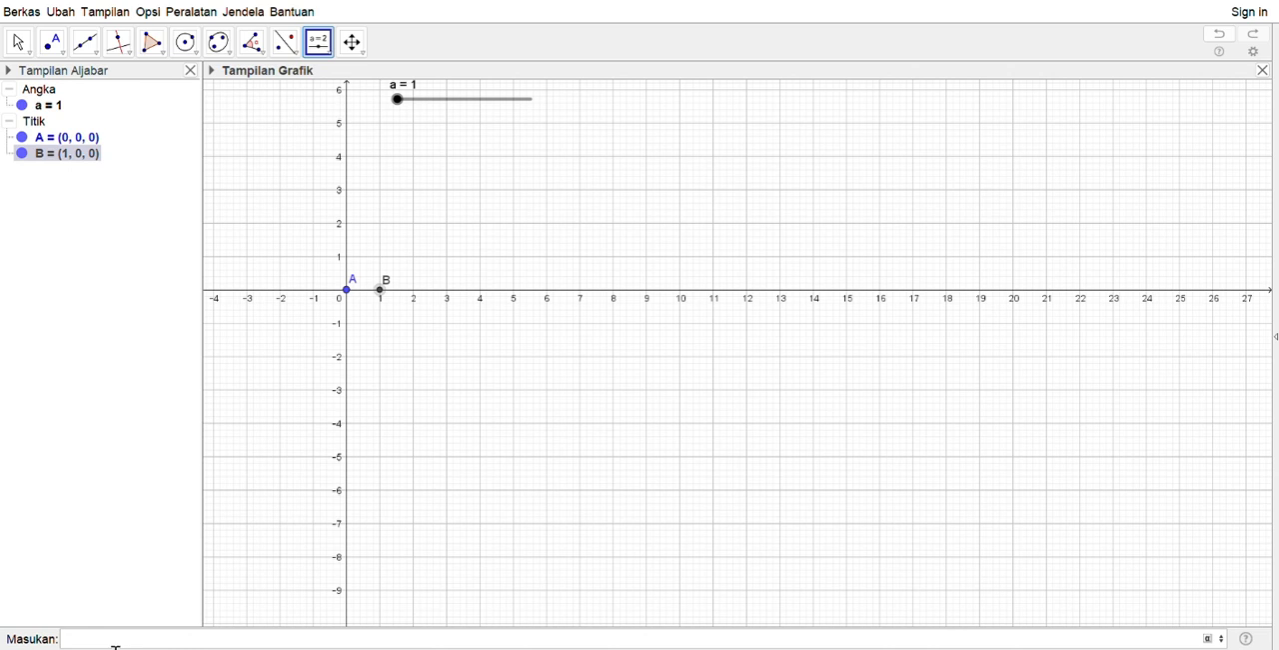
Define point C=(0,a,0) so that it depends on slider a
{"action": "type", "text": "C=(0,a,0"}
{"action": "key", "text": "Return"}
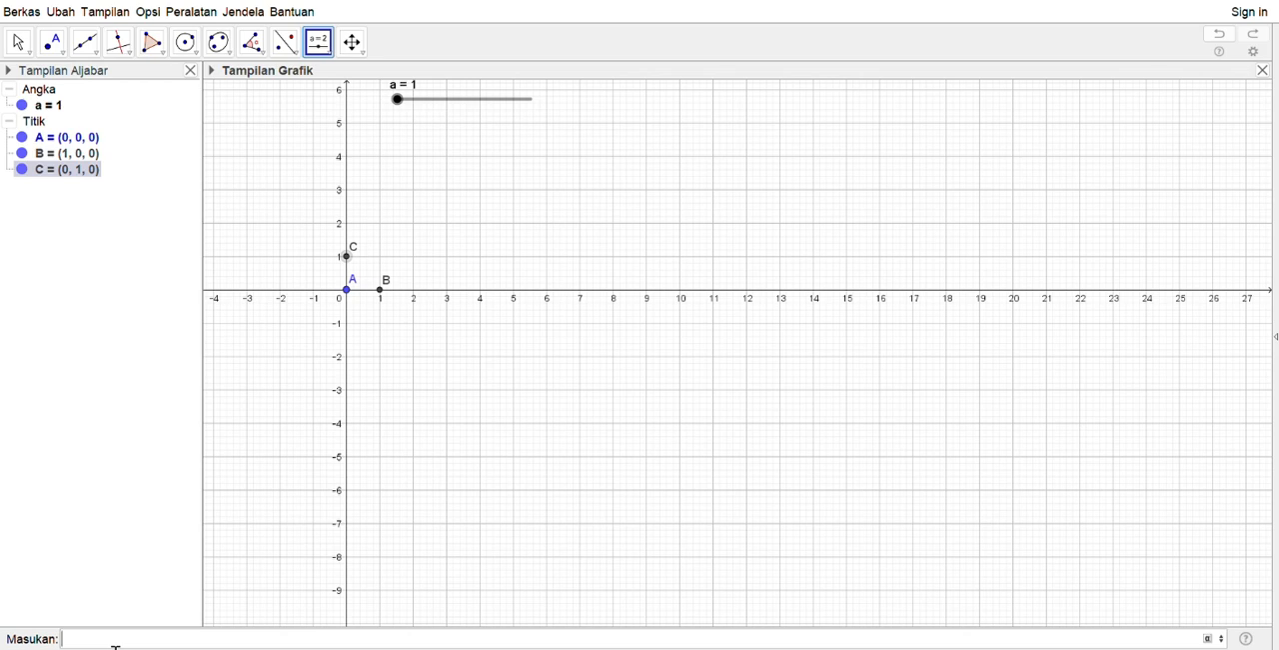
Define point D=(a,a,0) as the fourth corner of the square
{"action": "type", "text": "D=(a,a"}
{"action": "type", "text": ")"}
{"action": "key", "text": "Return"}
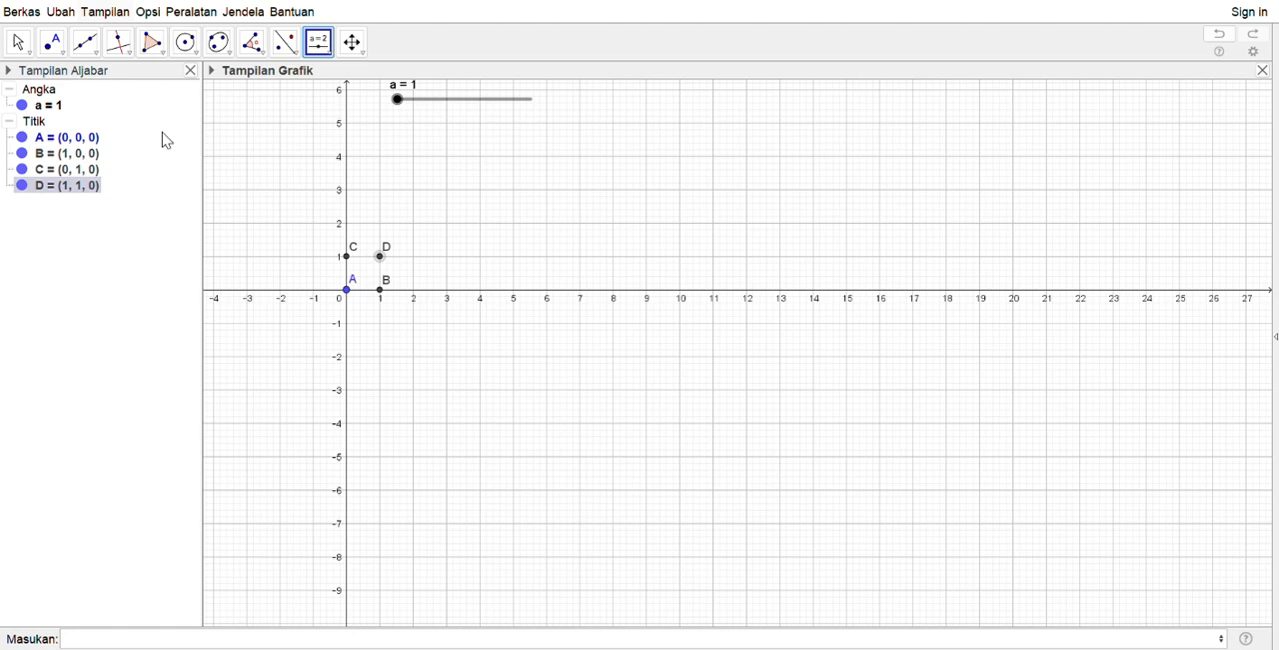
Show the 3D graphics view, widen it, and draw a polygon through points A, C, D and B in it
{"action": "key", "text": "ctrl+shift+3"}
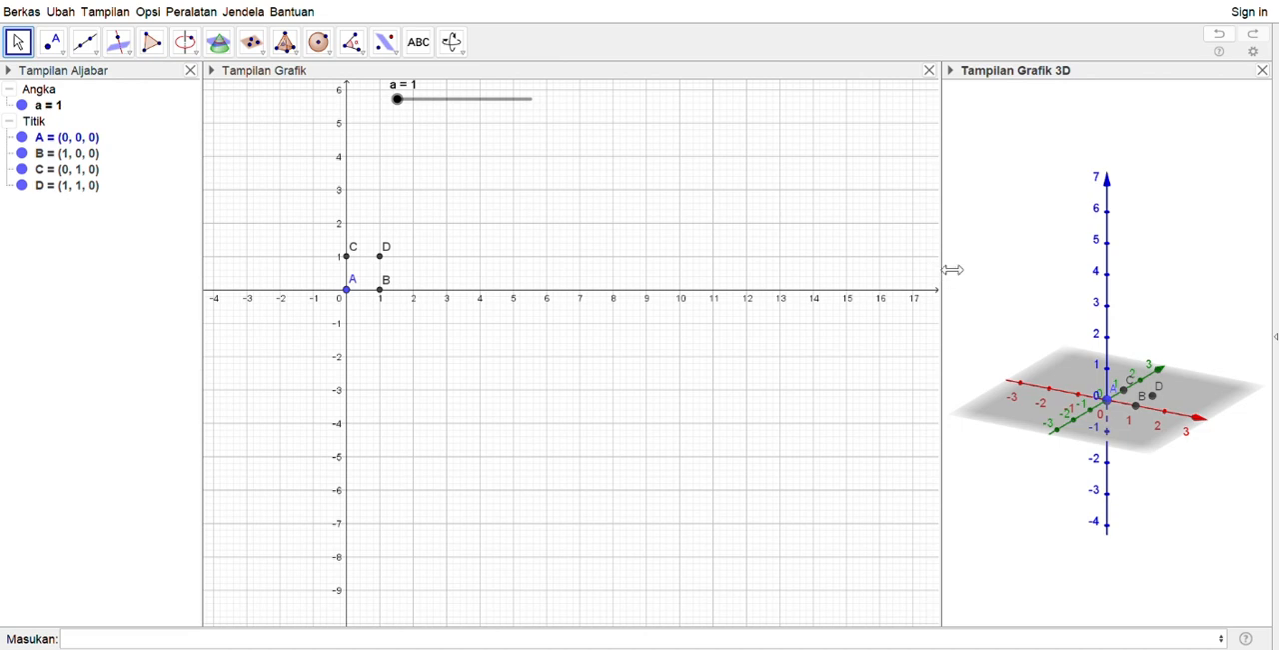
{"action": "left_click_drag", "start_coordinate": [952, 269], "coordinate": [900, 270]}
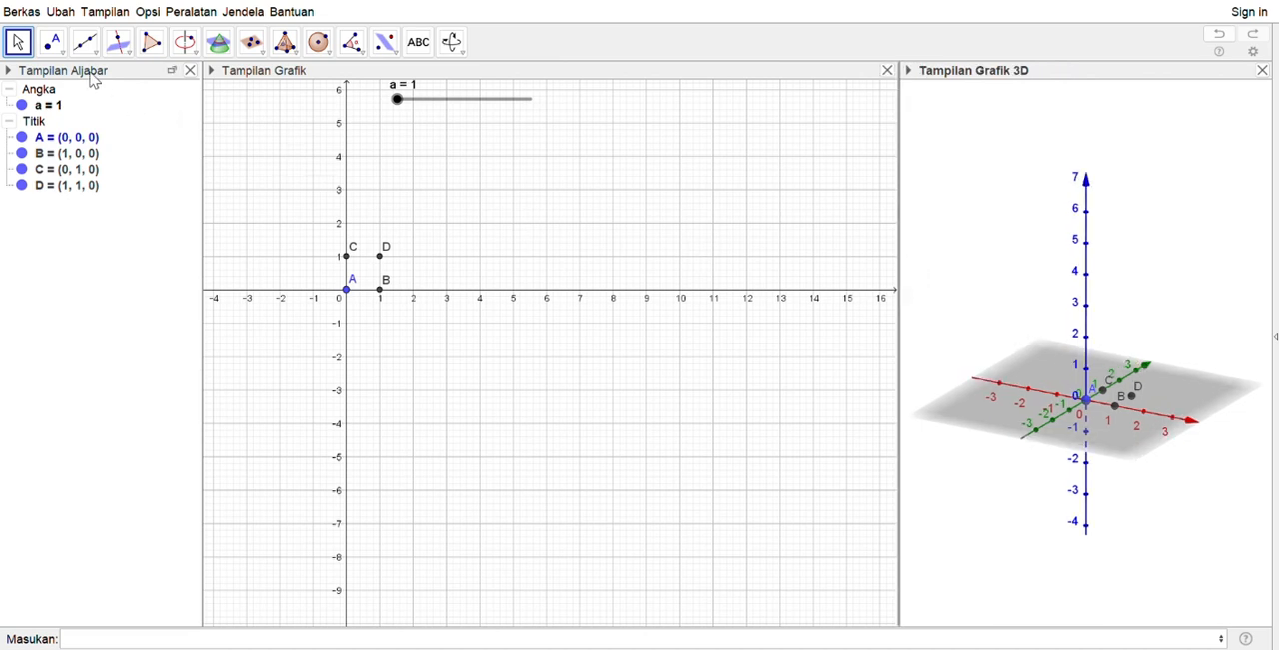
{"action": "left_click", "coordinate": [152, 44]}
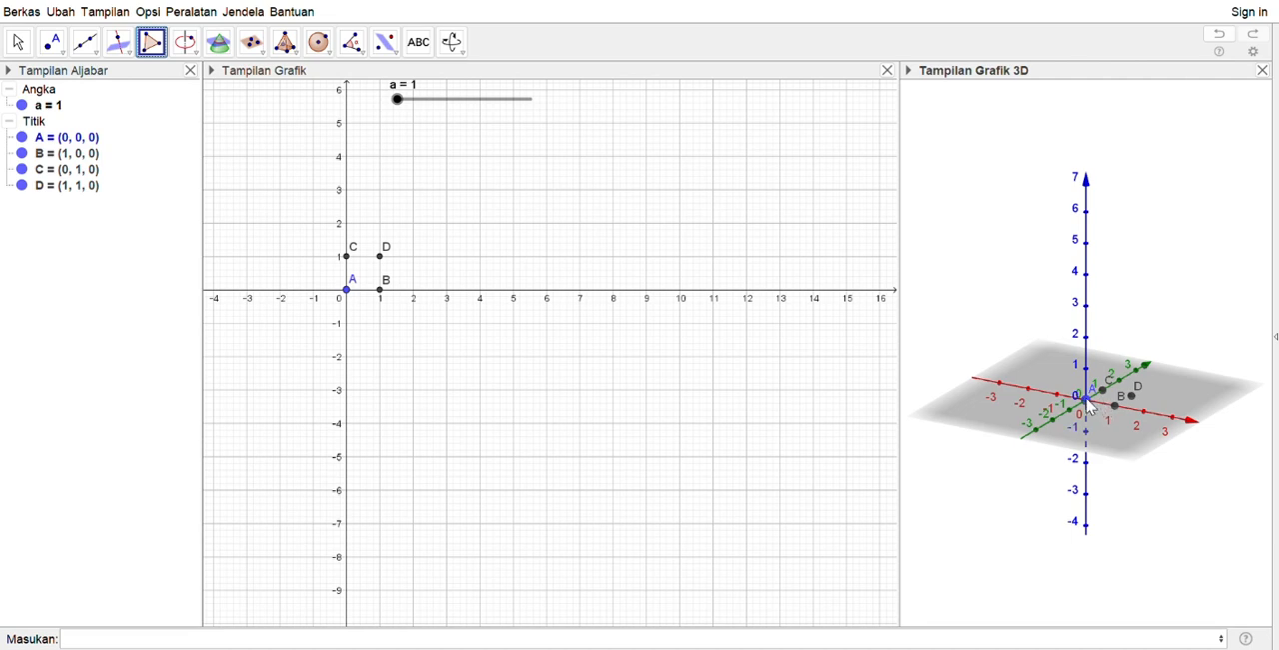
{"action": "left_click", "coordinate": [1087, 399]}
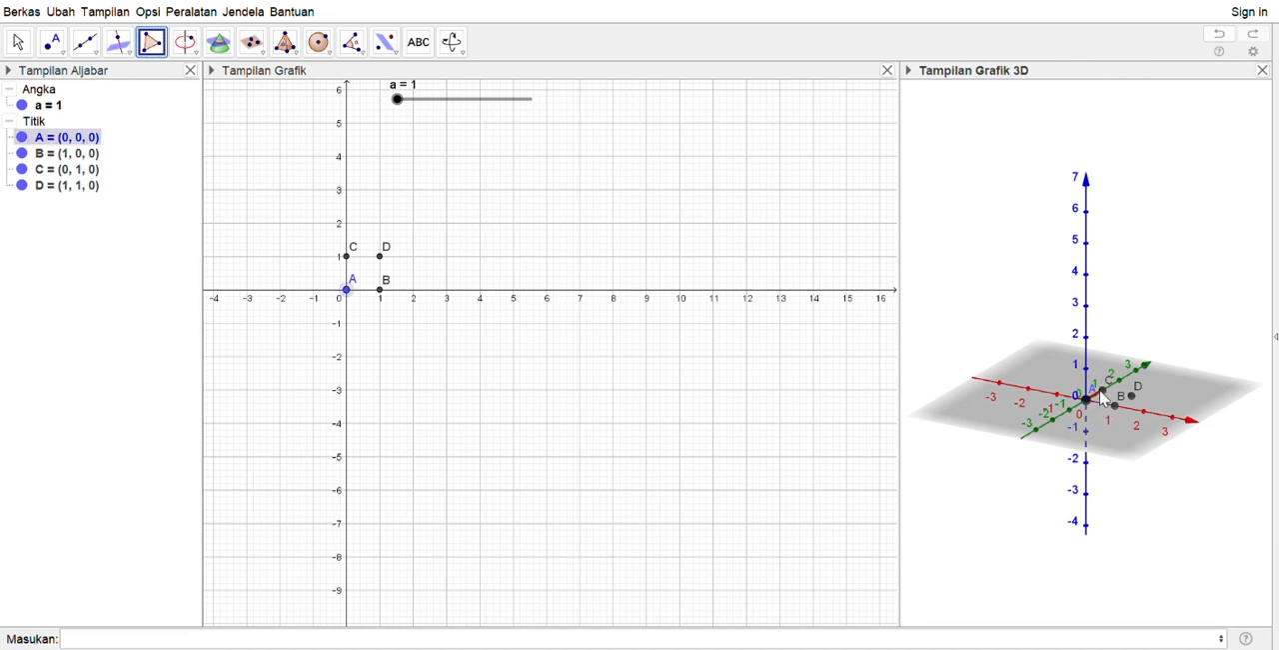
{"action": "left_click", "coordinate": [1102, 391]}
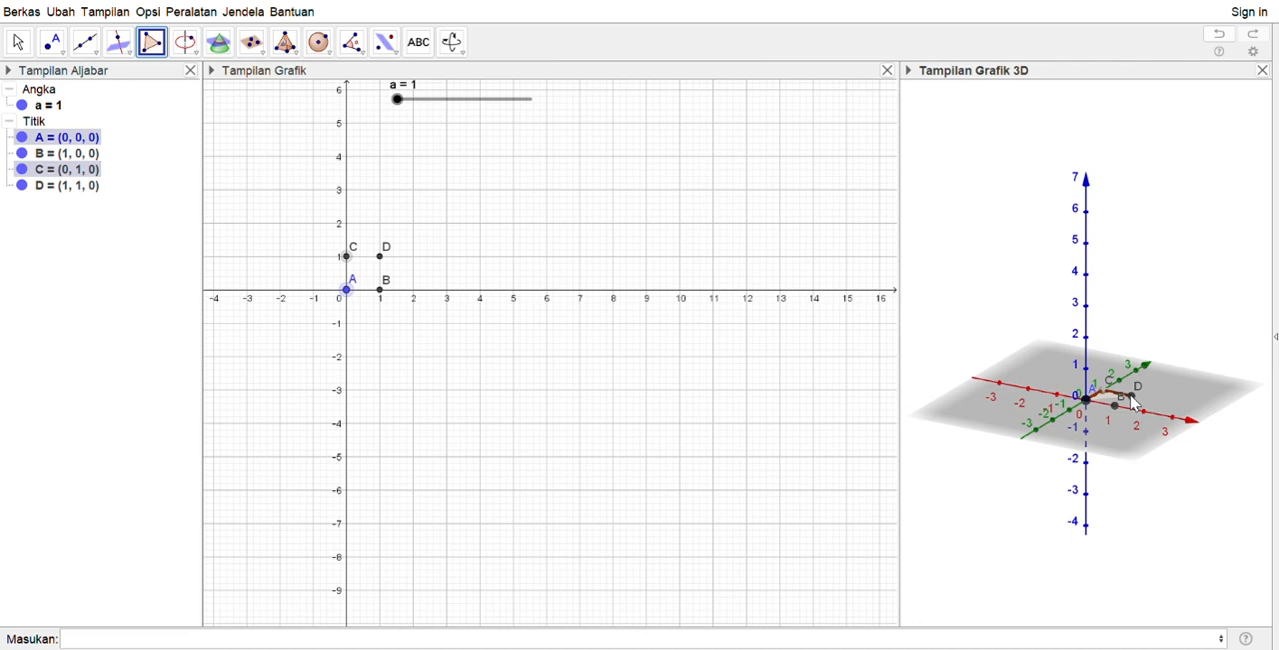
{"action": "left_click", "coordinate": [1135, 403]}
{"action": "left_click", "coordinate": [1117, 413]}
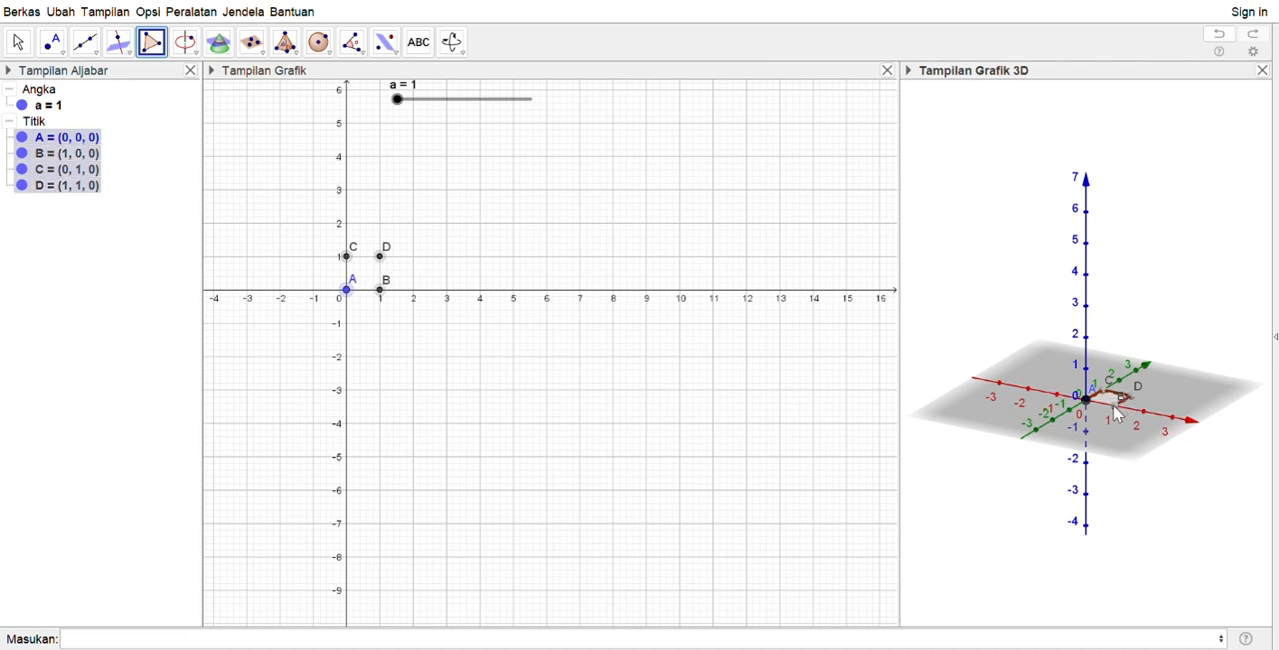
{"action": "left_click", "coordinate": [1088, 401]}
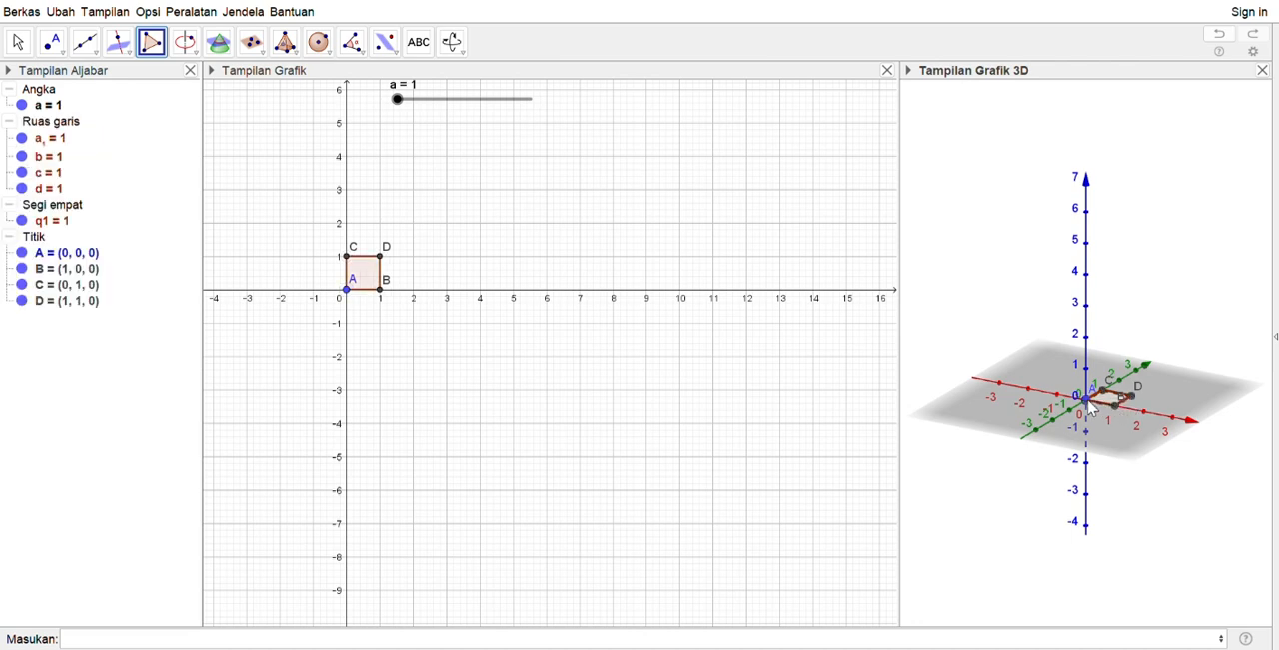
Build a cube on edge AB with the Cube tool in the 3D view and set slider a to 3
{"action": "scroll", "coordinate": [1117, 392], "scroll_direction": "up", "scroll_amount": 2}
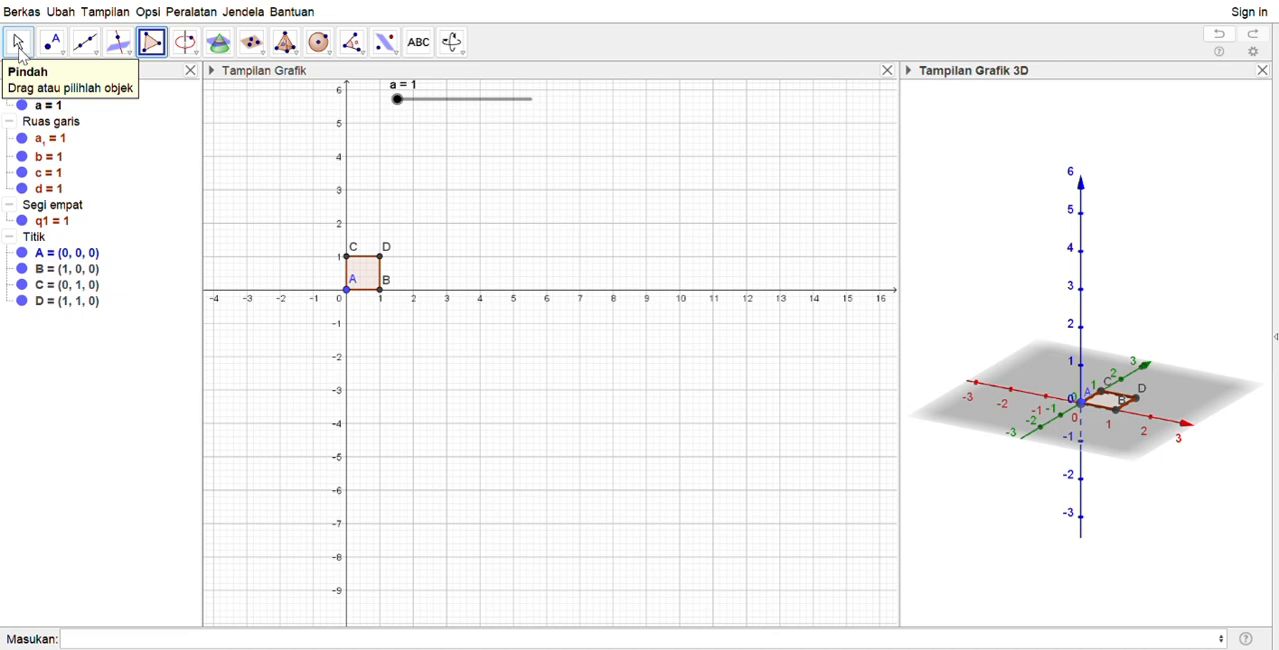
{"action": "left_click", "coordinate": [18, 44]}
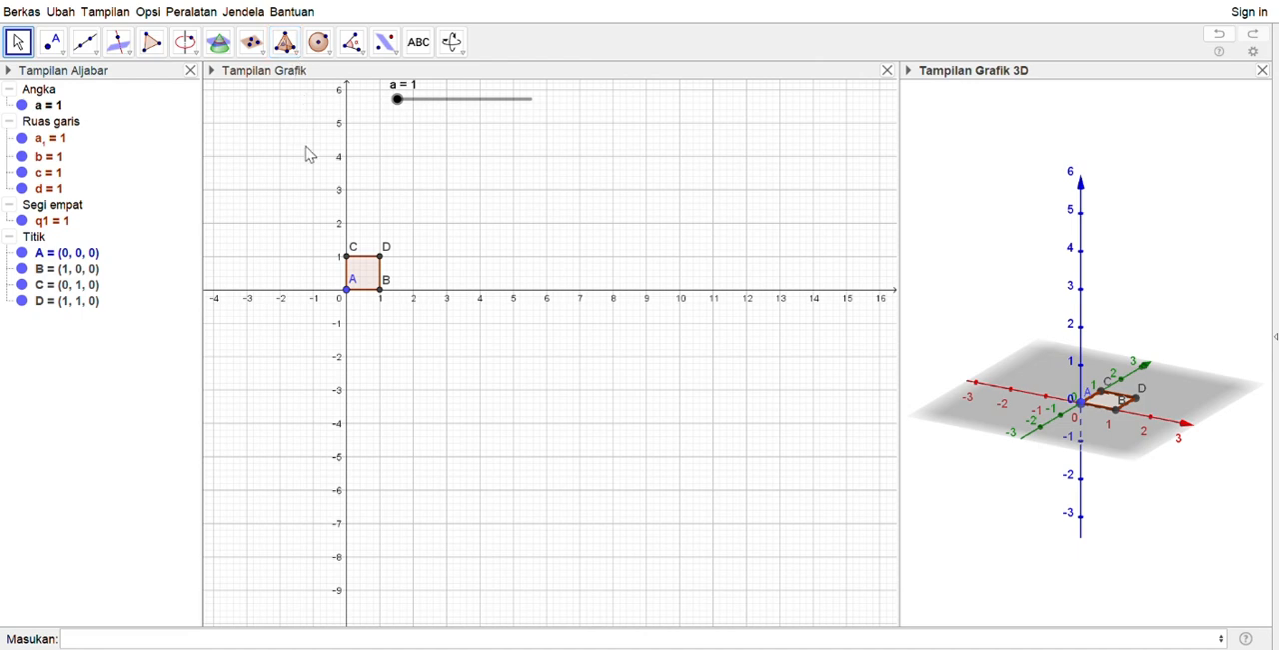
{"action": "left_click", "coordinate": [346, 297]}
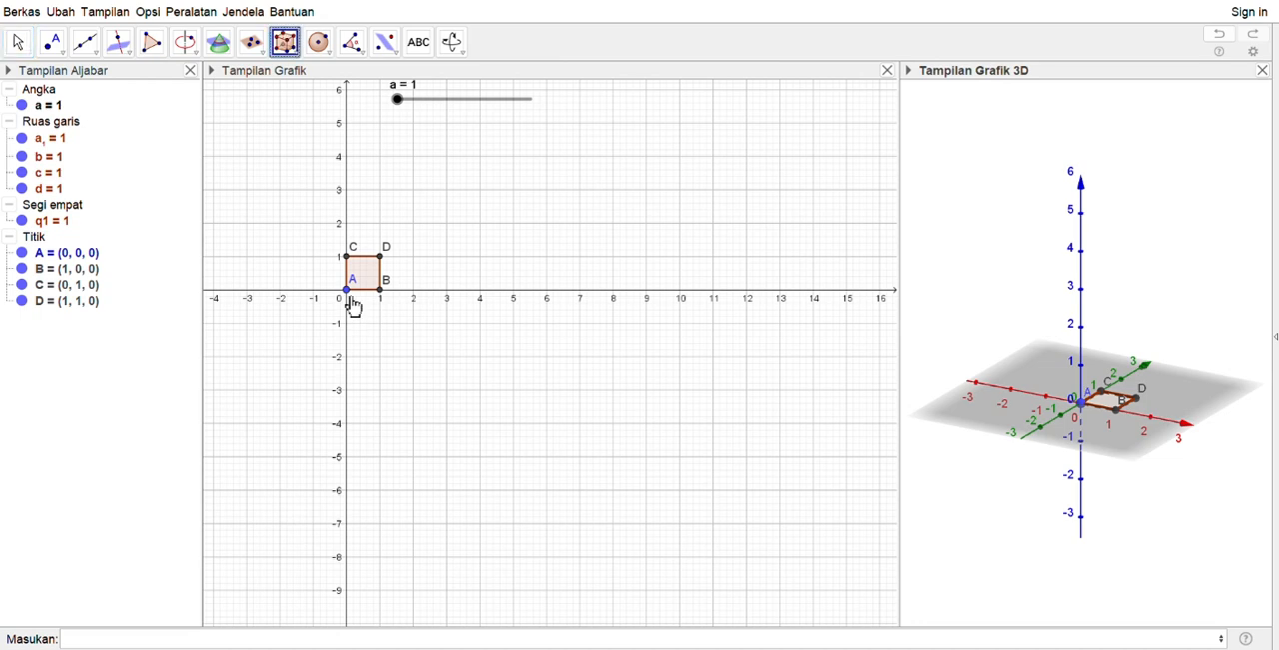
{"action": "left_click", "coordinate": [1083, 403]}
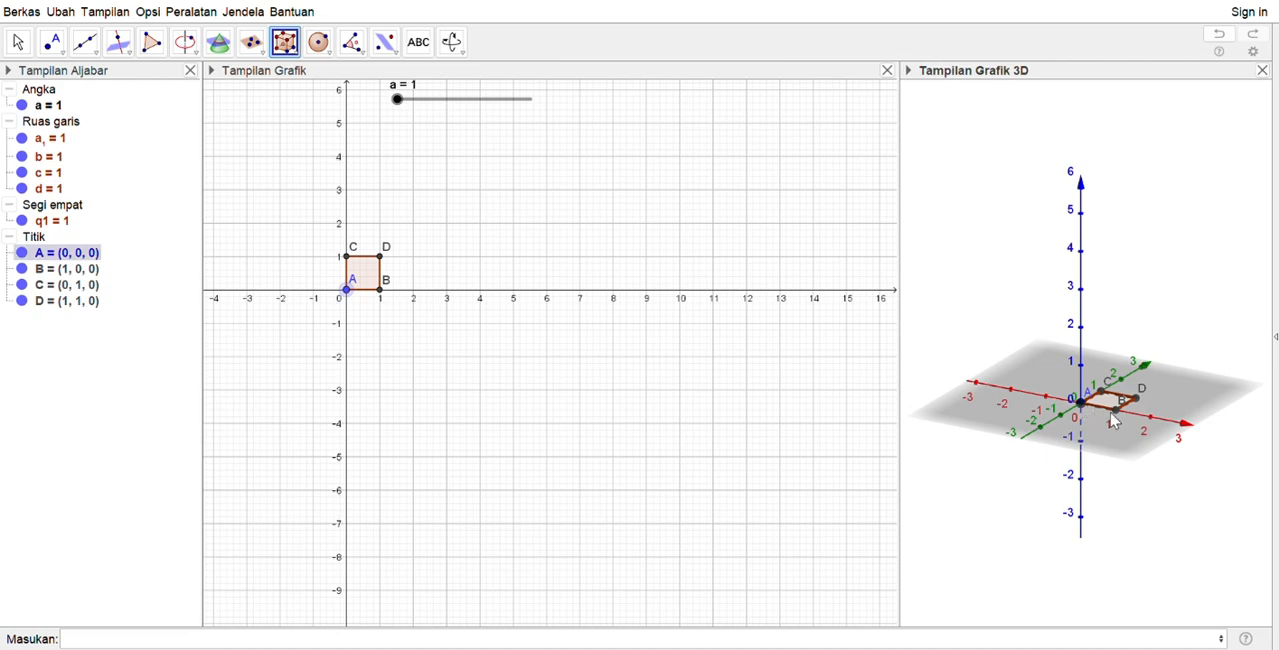
{"action": "left_click", "coordinate": [1117, 418]}
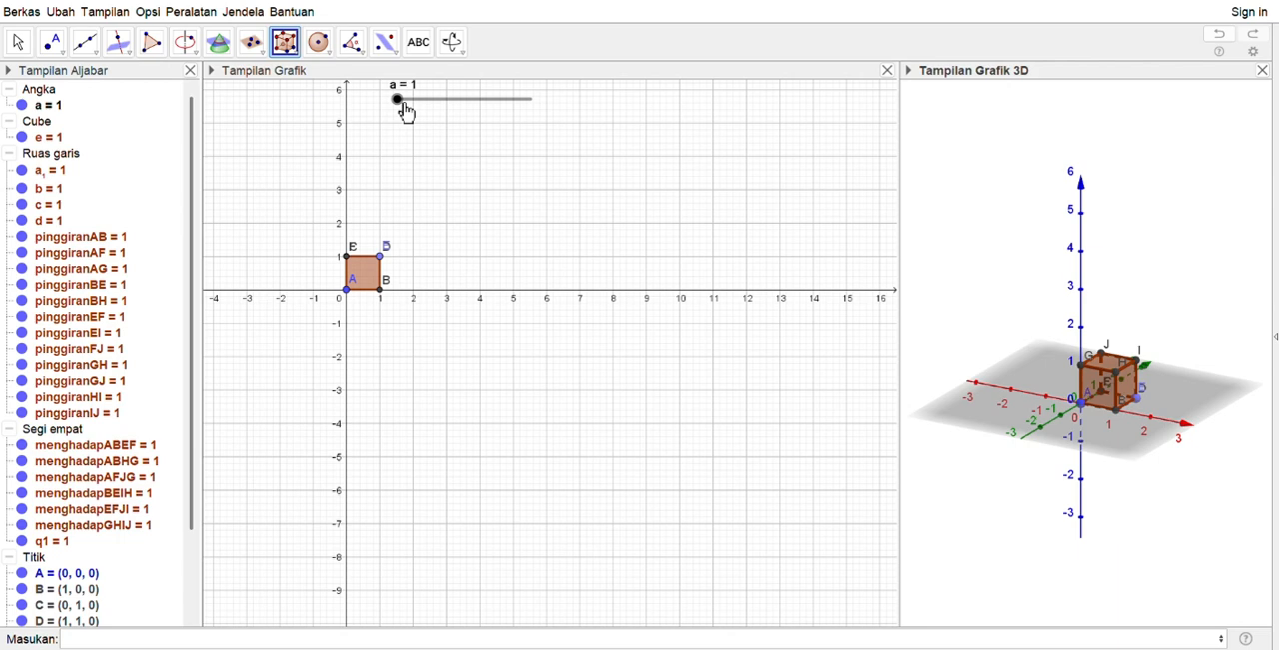
{"action": "left_click_drag", "start_coordinate": [405, 111], "coordinate": [428, 114]}
{"action": "mouse_move", "coordinate": [487, 121]}
{"action": "left_mouse_down"}
{"action": "mouse_move", "coordinate": [502, 120]}
{"action": "mouse_move", "coordinate": [449, 129]}
{"action": "mouse_move", "coordinate": [483, 134]}
{"action": "mouse_move", "coordinate": [403, 133]}
{"action": "mouse_move", "coordinate": [546, 131]}
{"action": "mouse_move", "coordinate": [473, 129]}
{"action": "left_mouse_up"}
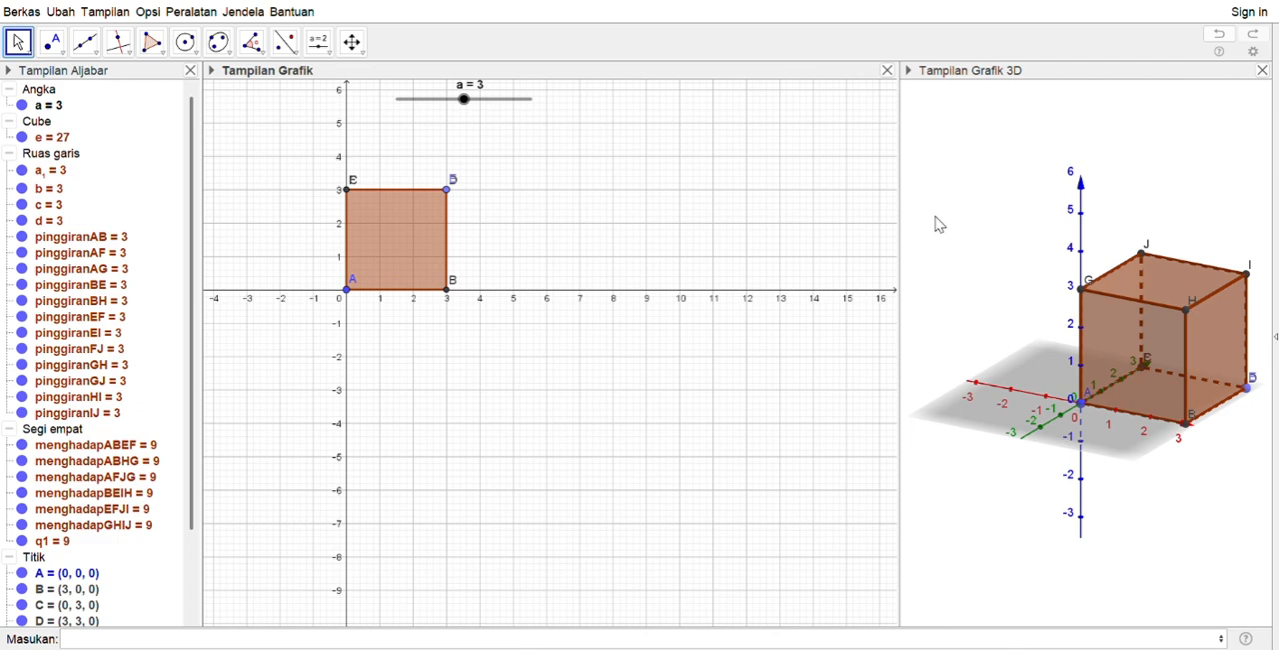
Construct a pyramid inside the cube with face A, G, H, B as its base and vertex J as its apex
{"action": "left_click", "coordinate": [971, 226]}
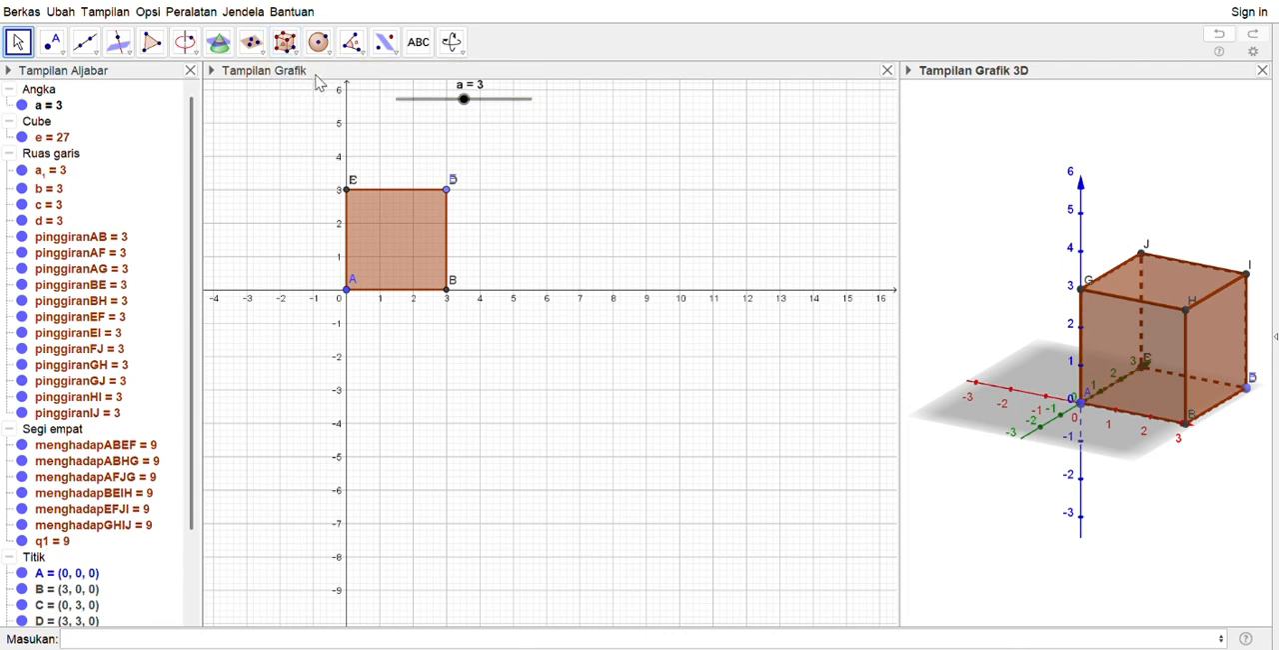
{"action": "left_click", "coordinate": [285, 41]}
{"action": "left_click", "coordinate": [1081, 402]}
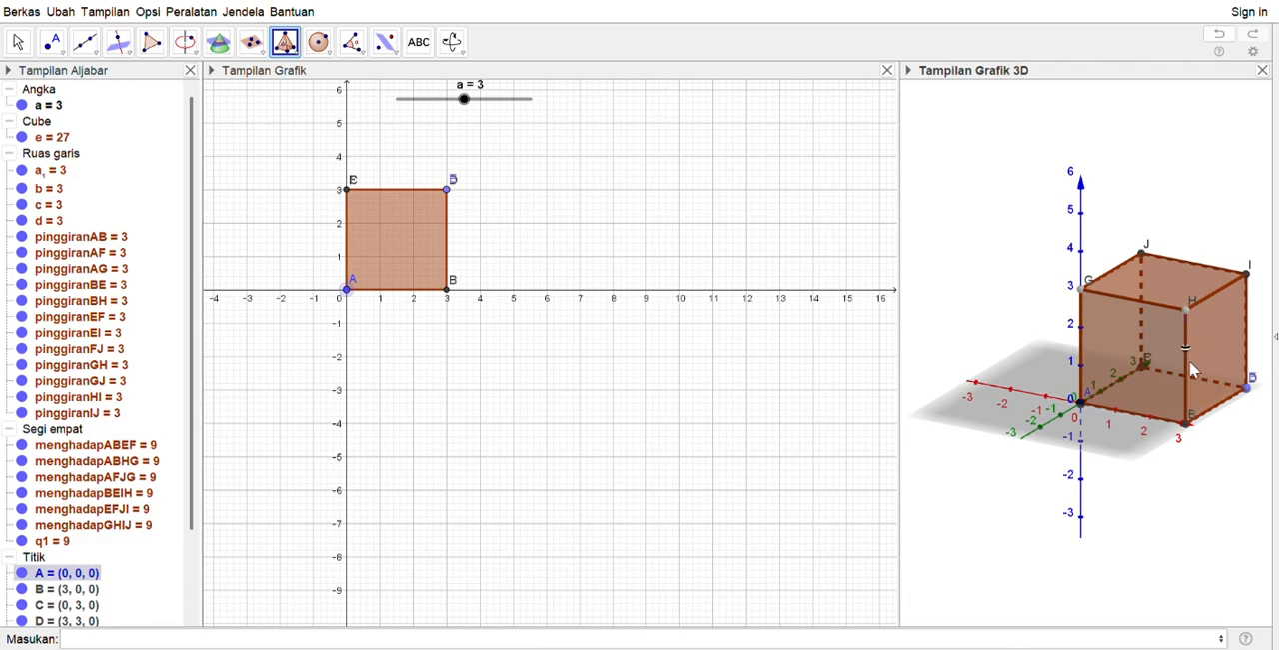
{"action": "left_click", "coordinate": [1186, 420]}
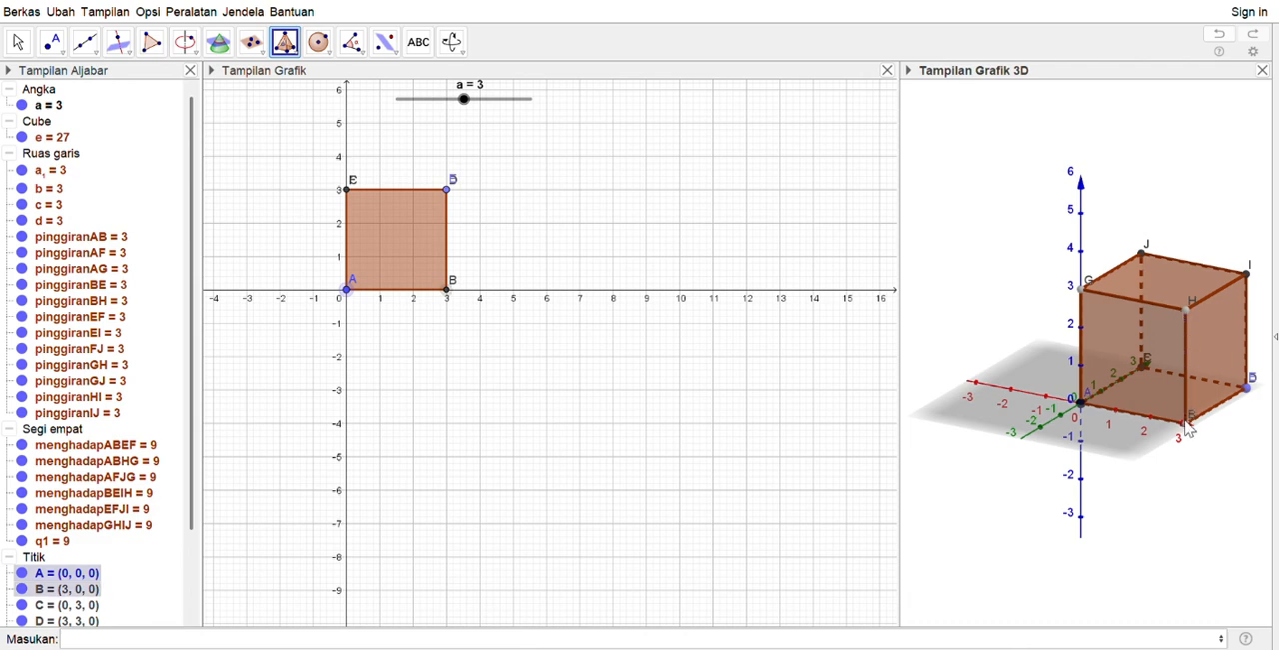
{"action": "left_click", "coordinate": [1082, 407]}
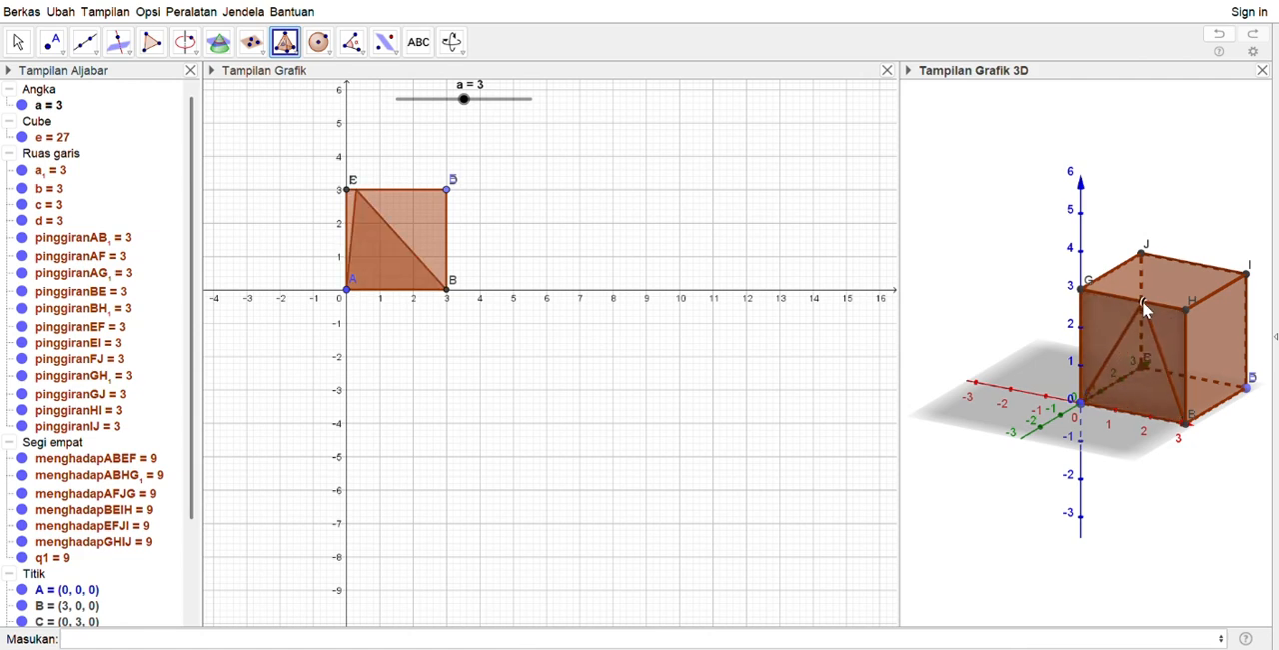
{"action": "left_click", "coordinate": [1140, 265]}
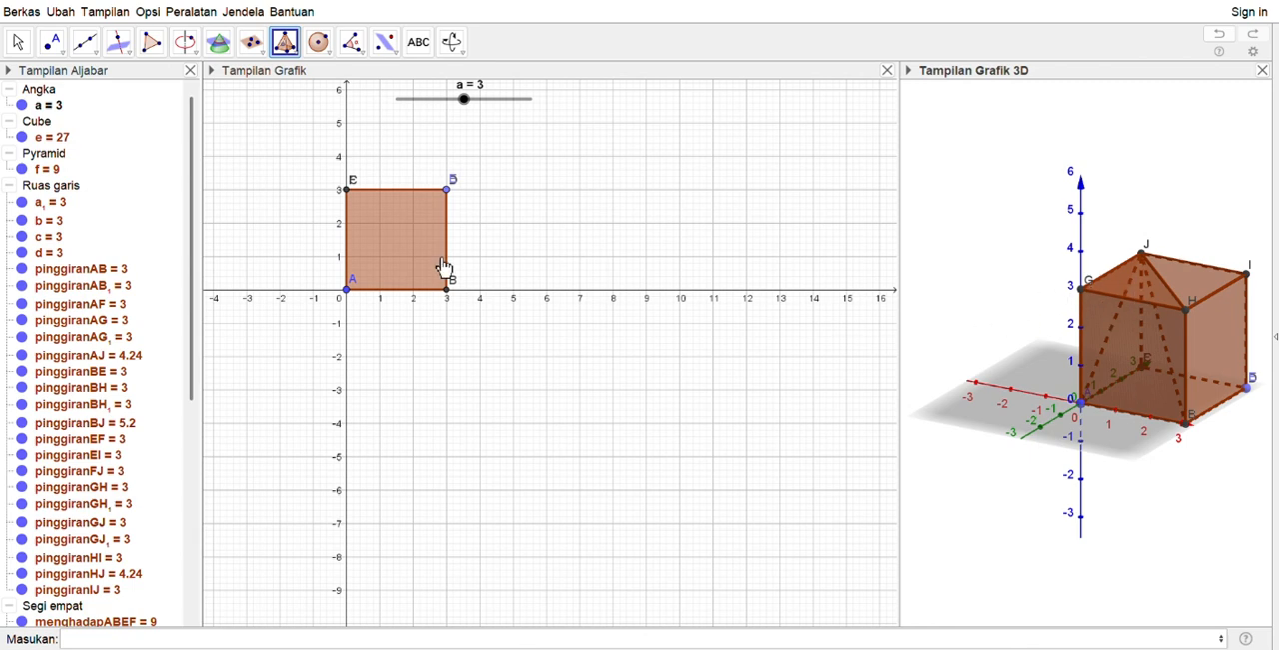
Change the appearance of the pyramid with apex J to an opaque blue
{"action": "left_click", "coordinate": [43, 172]}
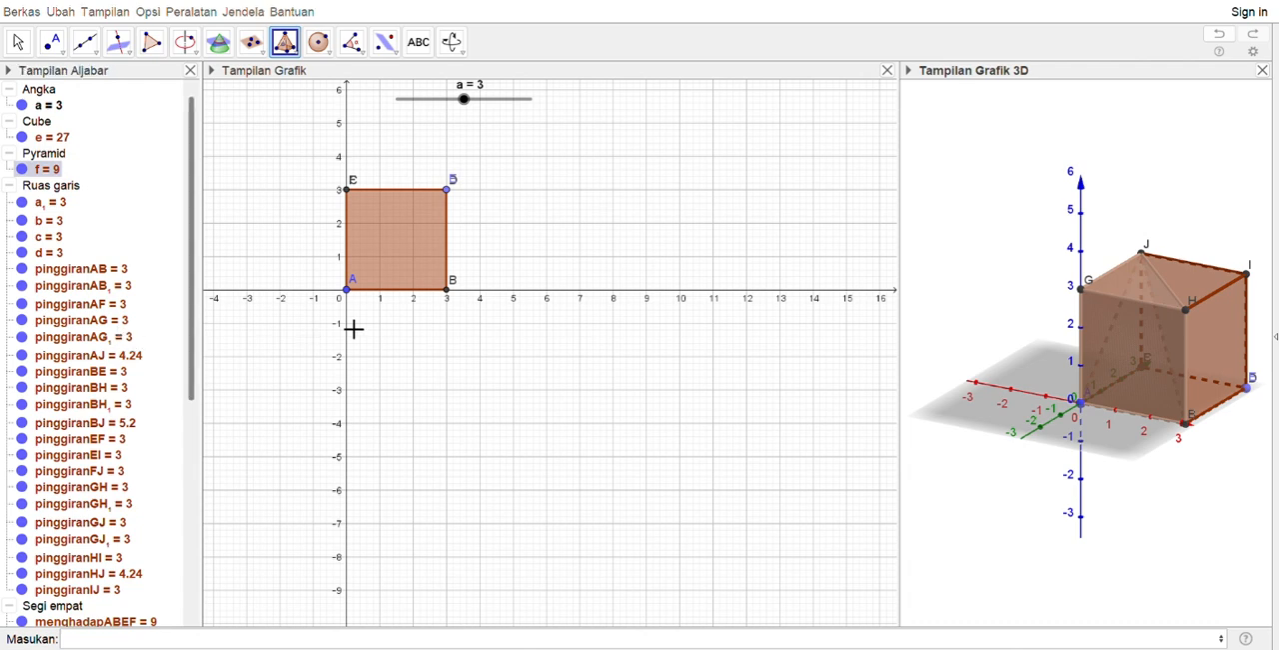
{"action": "left_click", "coordinate": [560, 305]}
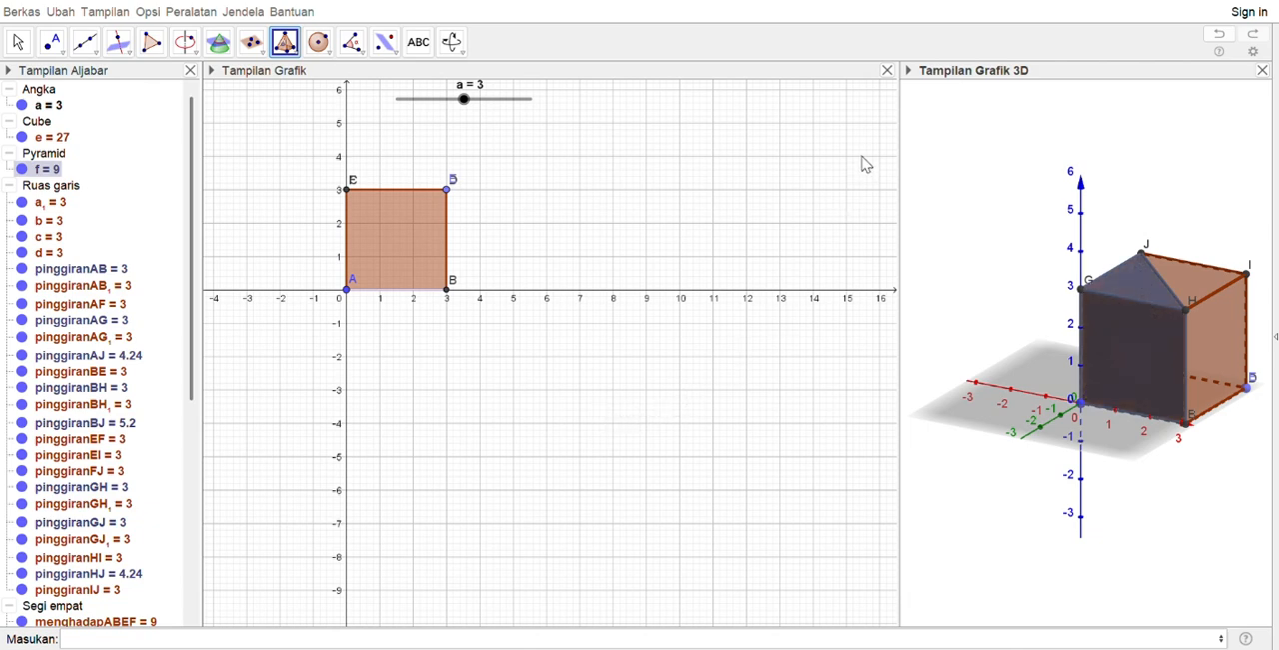
{"action": "left_click", "coordinate": [1025, 336]}
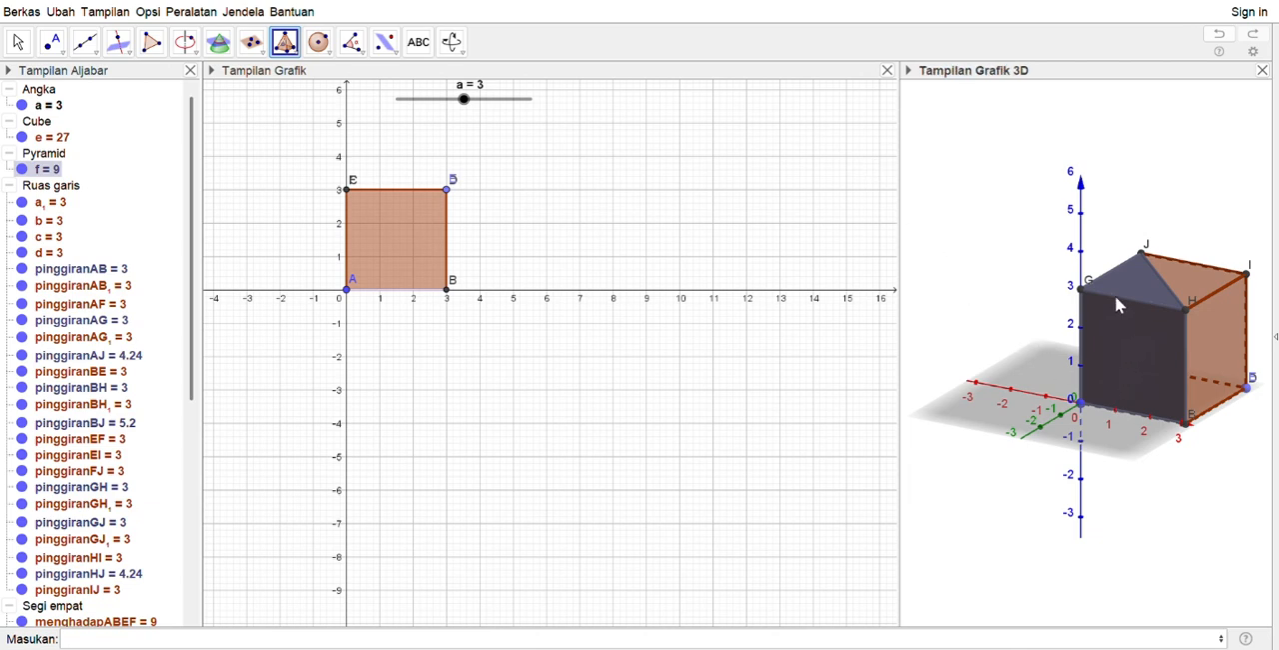
{"action": "left_click", "coordinate": [19, 44]}
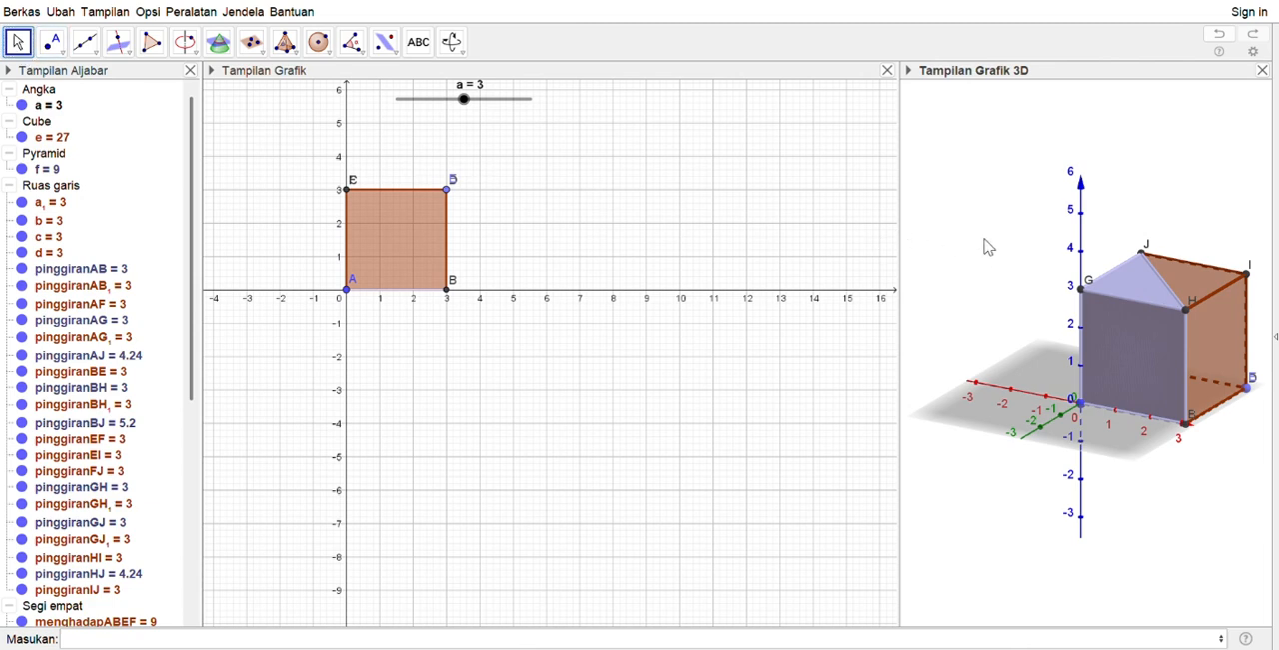
Create an angle slider b in the 2D graphics view and move it to about 45.84°
{"action": "mouse_move", "coordinate": [1060, 346]}
{"action": "left_mouse_down"}
{"action": "mouse_move", "coordinate": [1007, 323]}
{"action": "mouse_move", "coordinate": [1064, 505]}
{"action": "mouse_move", "coordinate": [1060, 336]}
{"action": "left_mouse_up"}
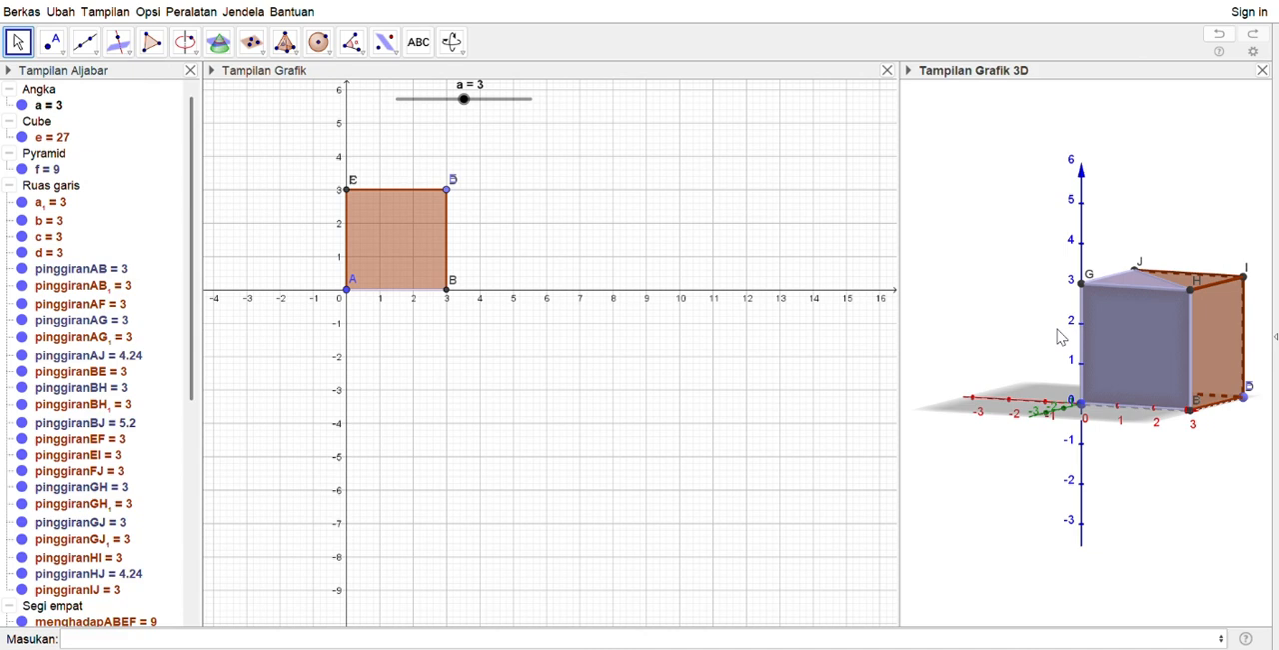
{"action": "left_click", "coordinate": [612, 297]}
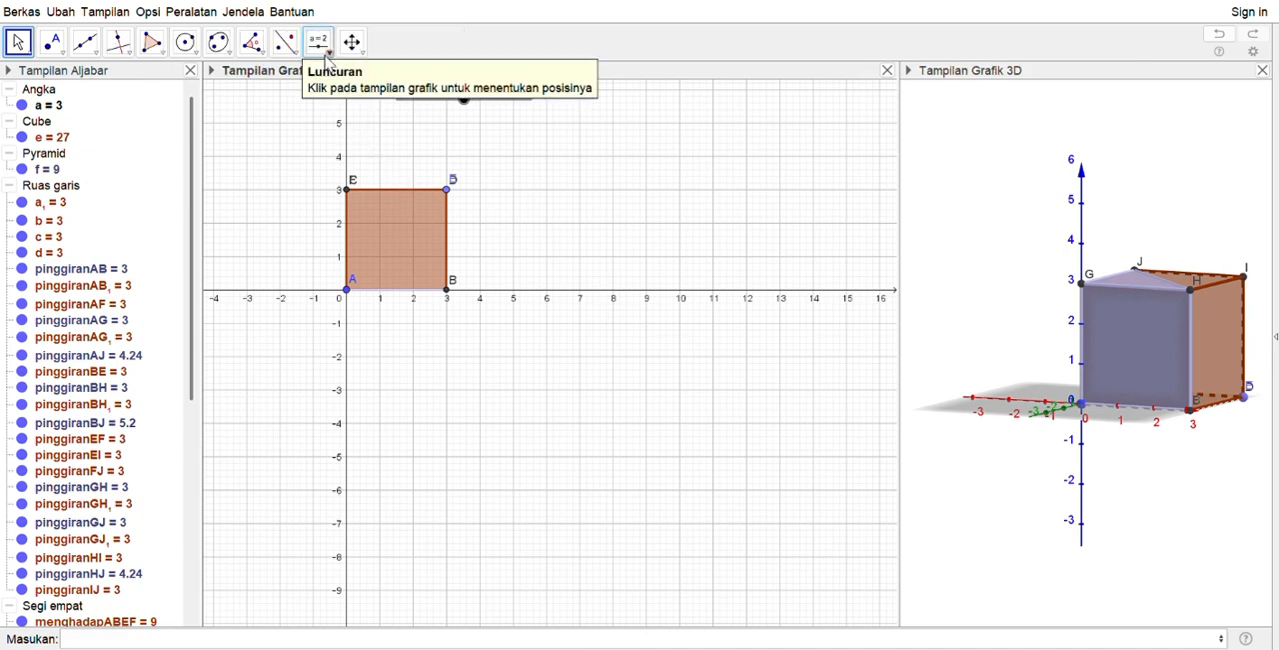
{"action": "left_click", "coordinate": [326, 55]}
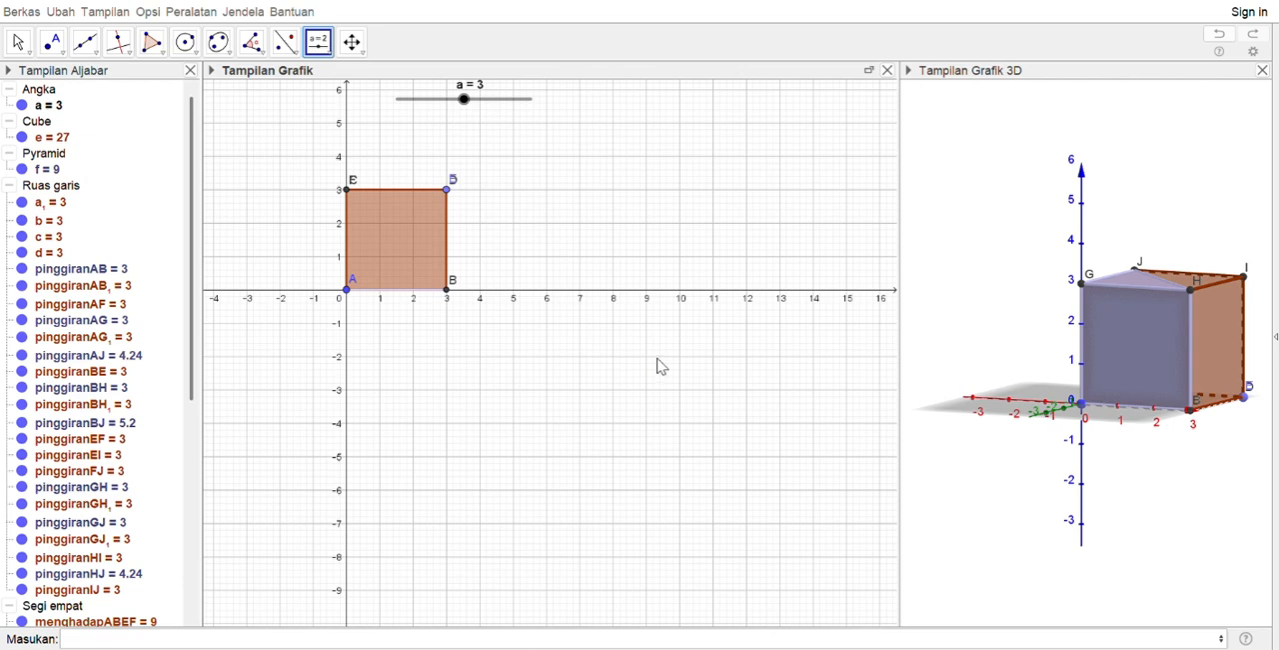
{"action": "left_click", "coordinate": [618, 403]}
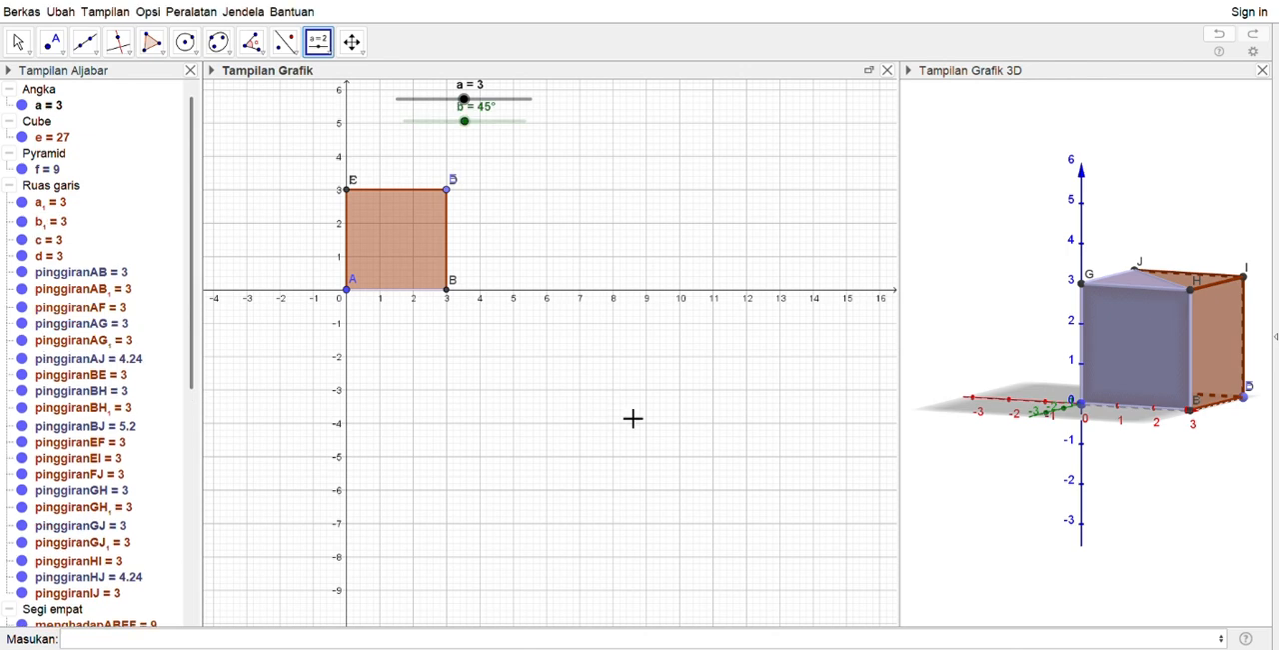
{"action": "mouse_move", "coordinate": [473, 134]}
{"action": "left_mouse_down"}
{"action": "mouse_move", "coordinate": [529, 128]}
{"action": "mouse_move", "coordinate": [476, 138]}
{"action": "left_mouse_up"}
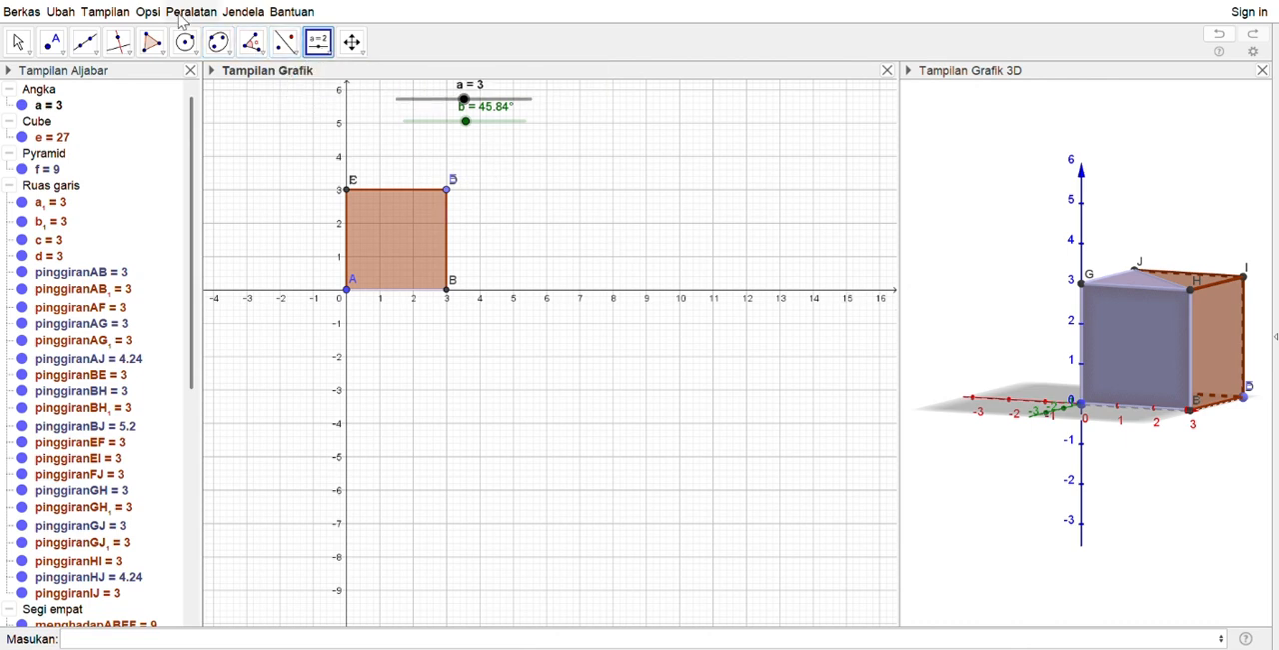
{"action": "left_click", "coordinate": [20, 43]}
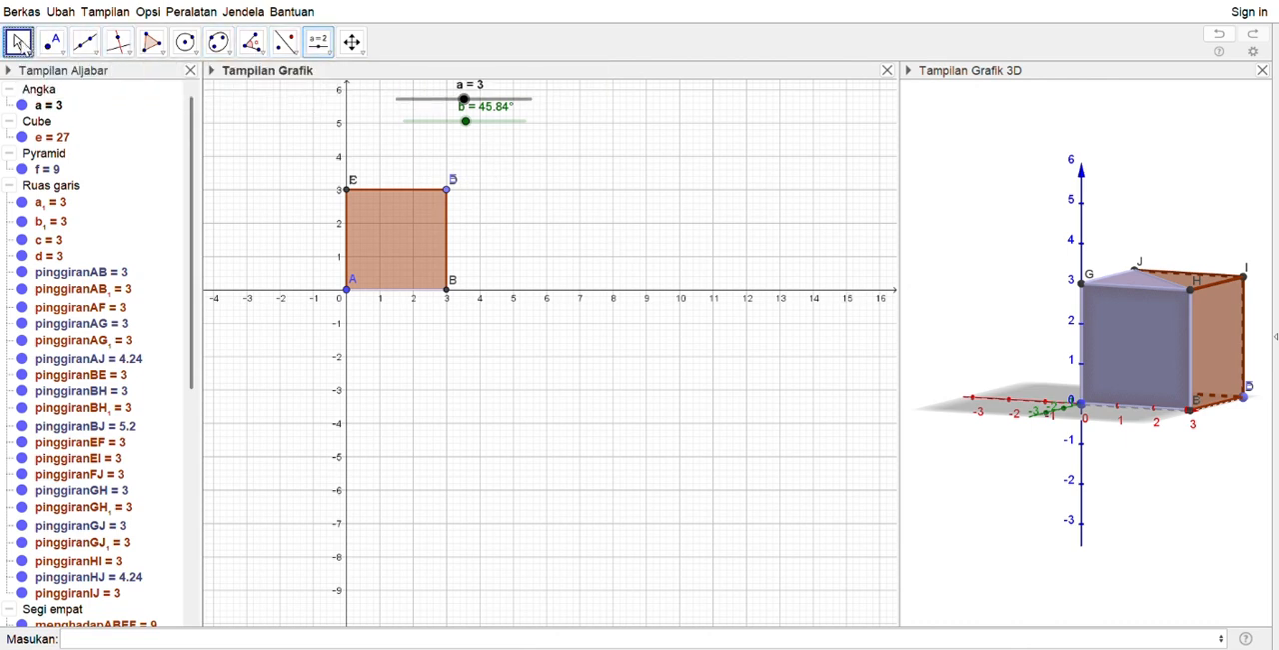
Rotate the blue pyramid f around cube edge AB by angle b, and move slider b to about 85.94°
{"action": "left_click", "coordinate": [939, 179]}
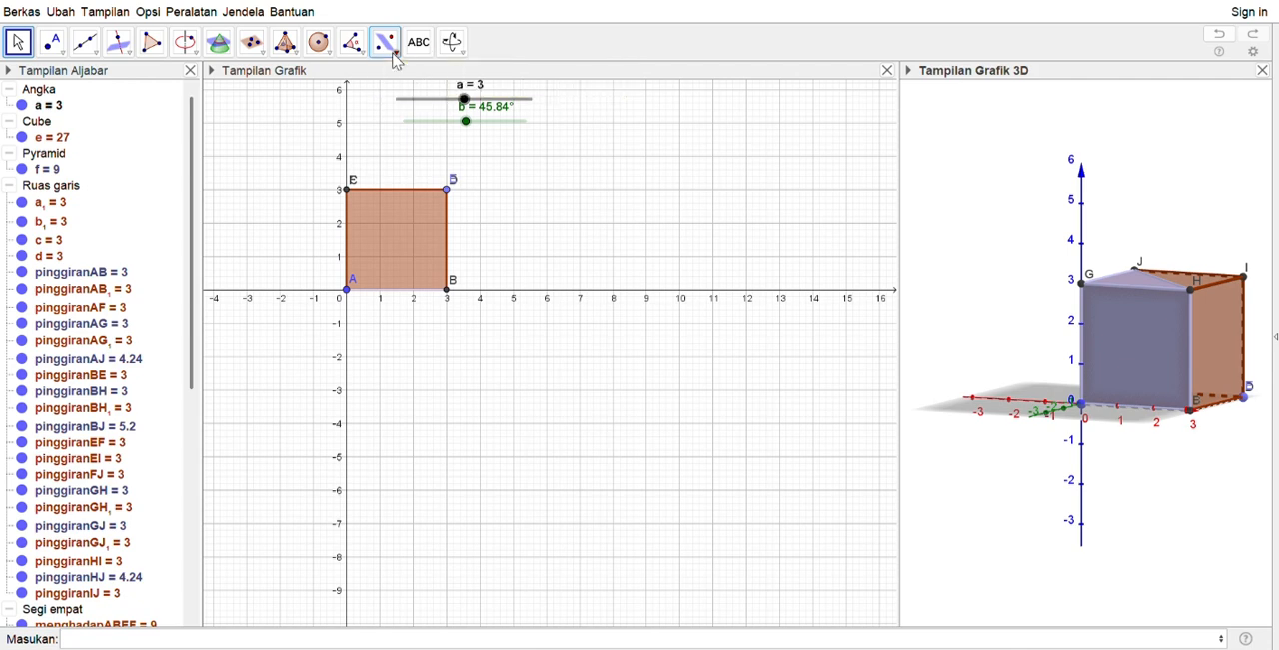
{"action": "left_click", "coordinate": [419, 163]}
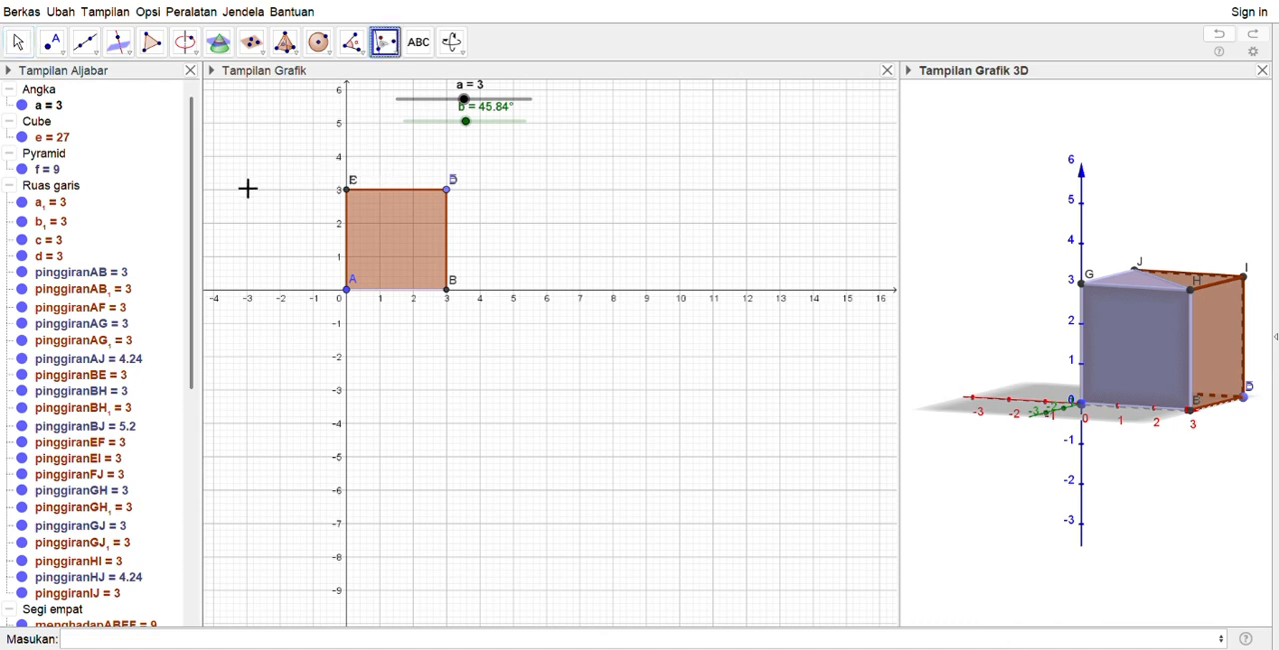
{"action": "left_click", "coordinate": [48, 170]}
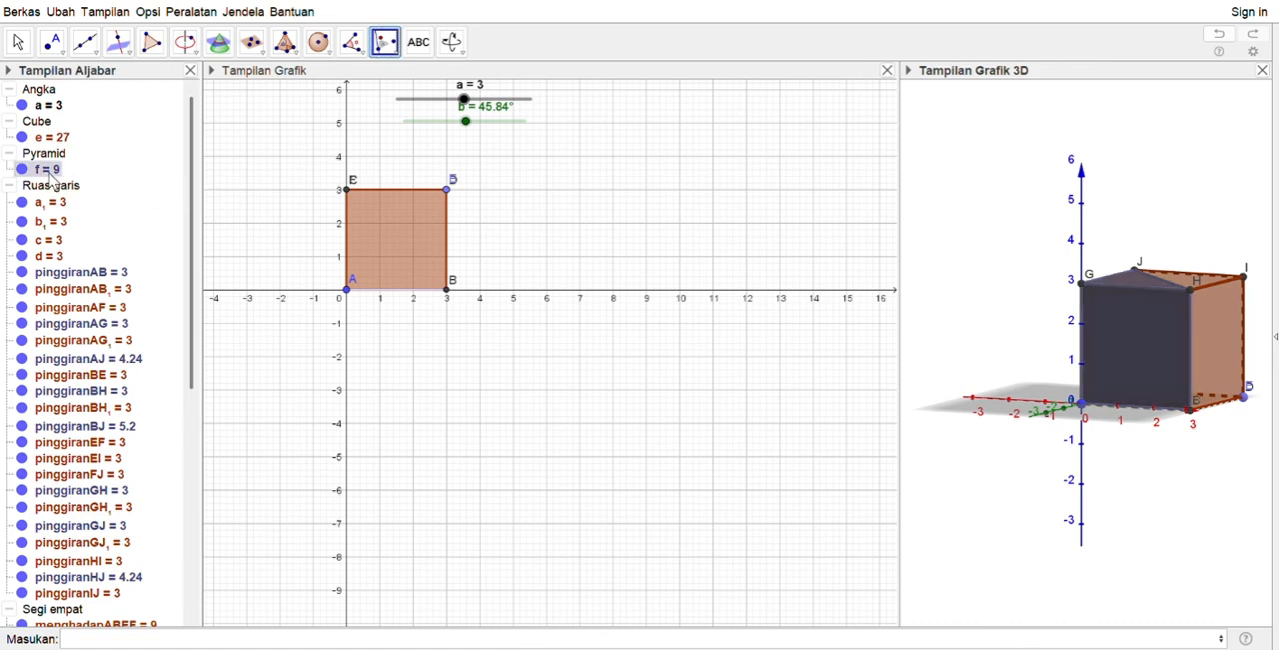
{"action": "left_click", "coordinate": [1119, 415]}
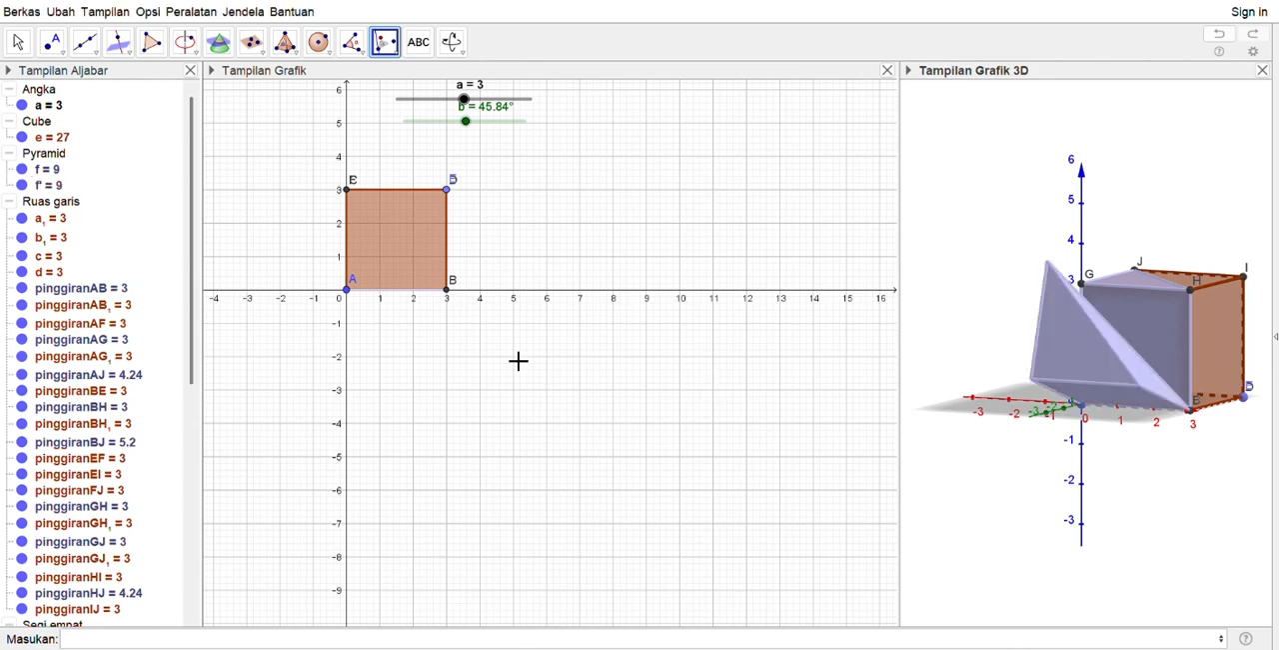
{"action": "left_click_drag", "start_coordinate": [474, 129], "coordinate": [522, 154]}
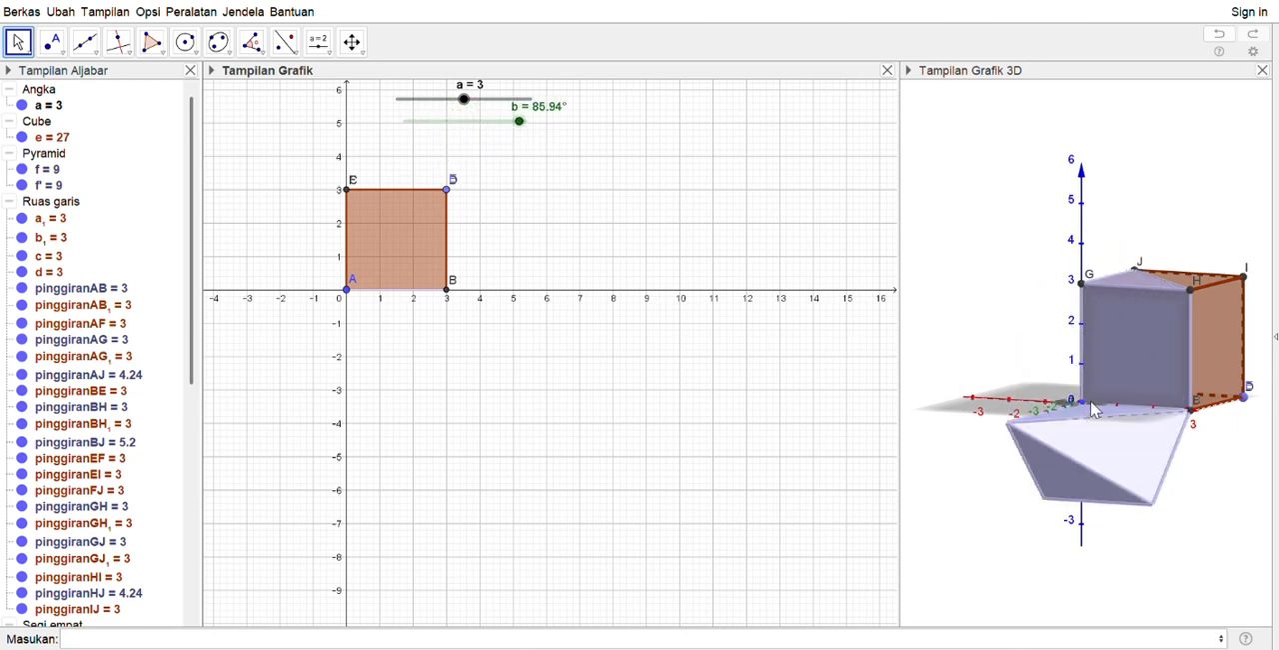
Hide the original blue pyramid f so only its rotated copy is displayed
{"action": "left_click_drag", "start_coordinate": [1105, 389], "coordinate": [1034, 425]}
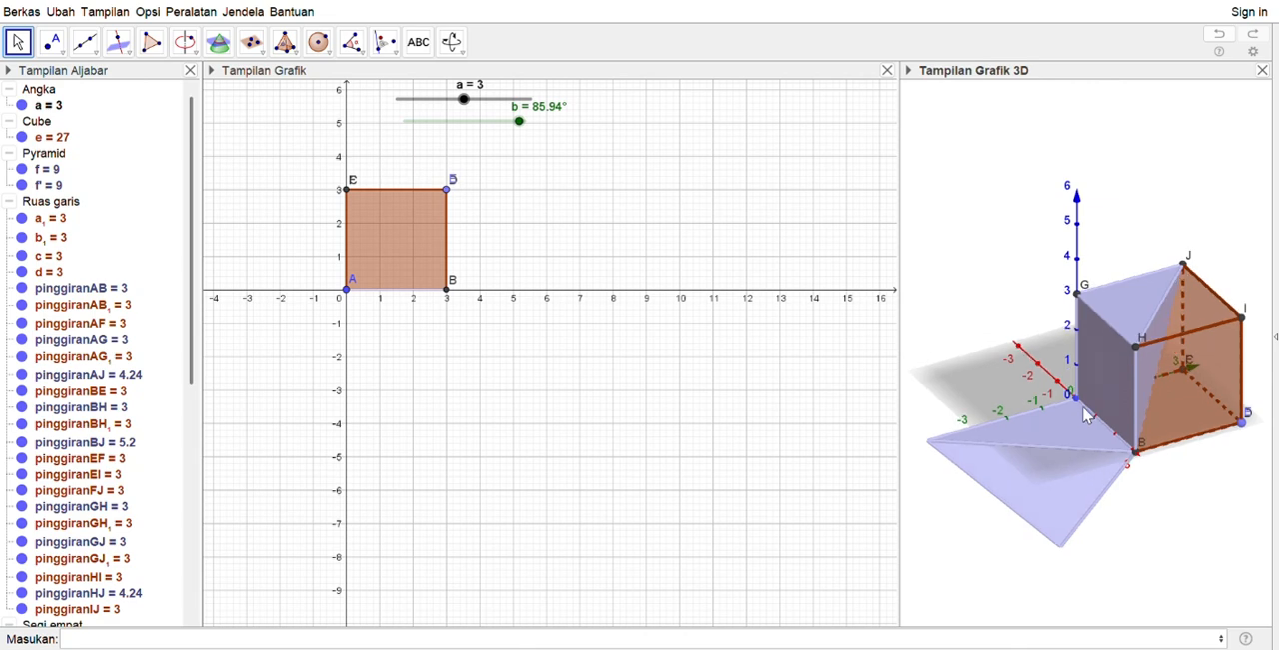
{"action": "left_click", "coordinate": [1094, 366]}
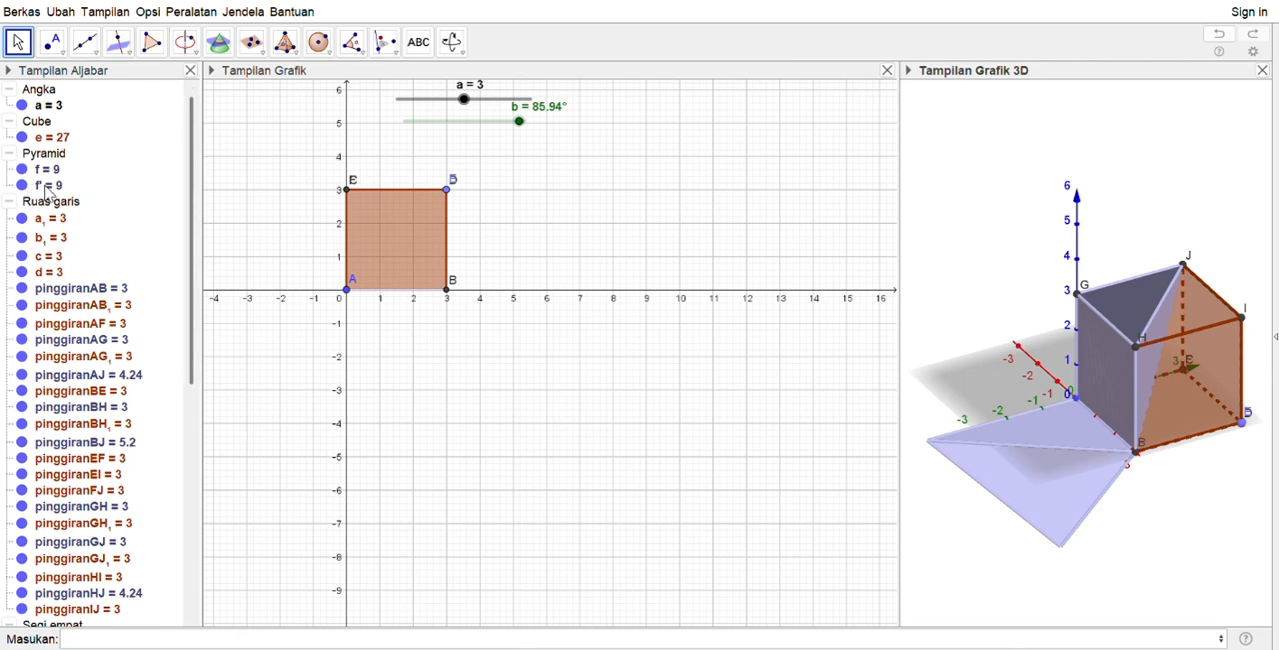
{"action": "left_click", "coordinate": [22, 170]}
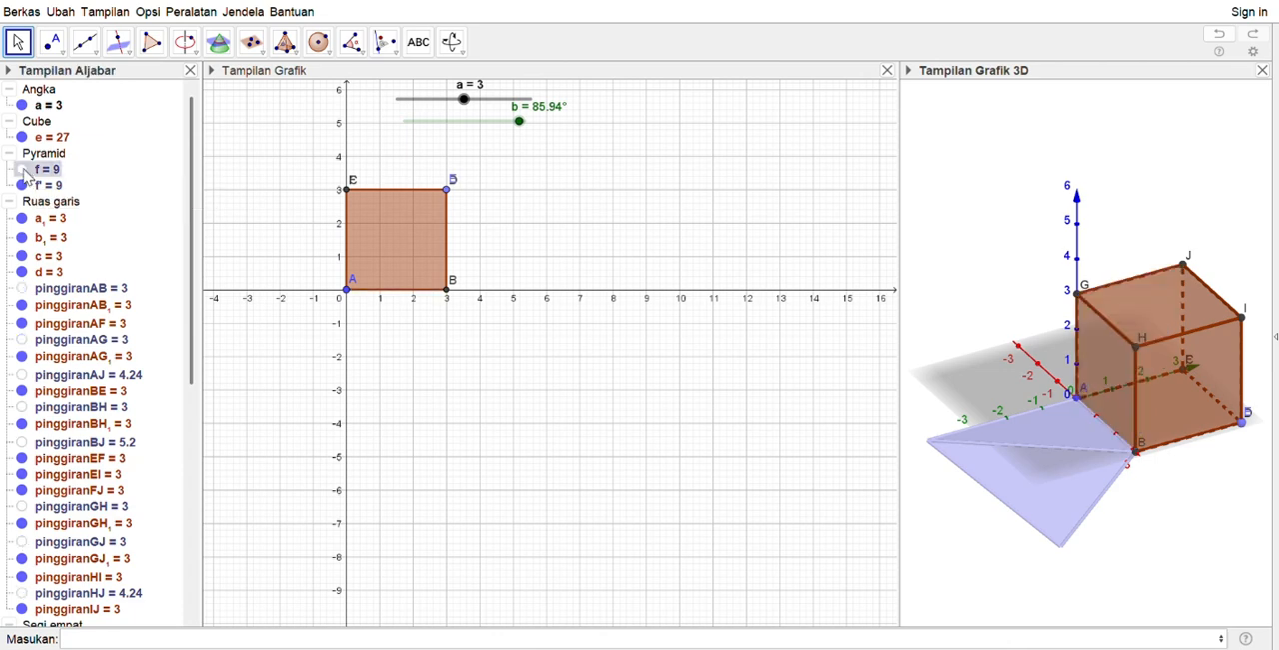
Hide the cube faces ABEF, ABHG₁, AFJG, BEIH, EFJI and GHIJ
{"action": "left_click_drag", "start_coordinate": [191, 223], "coordinate": [194, 452]}
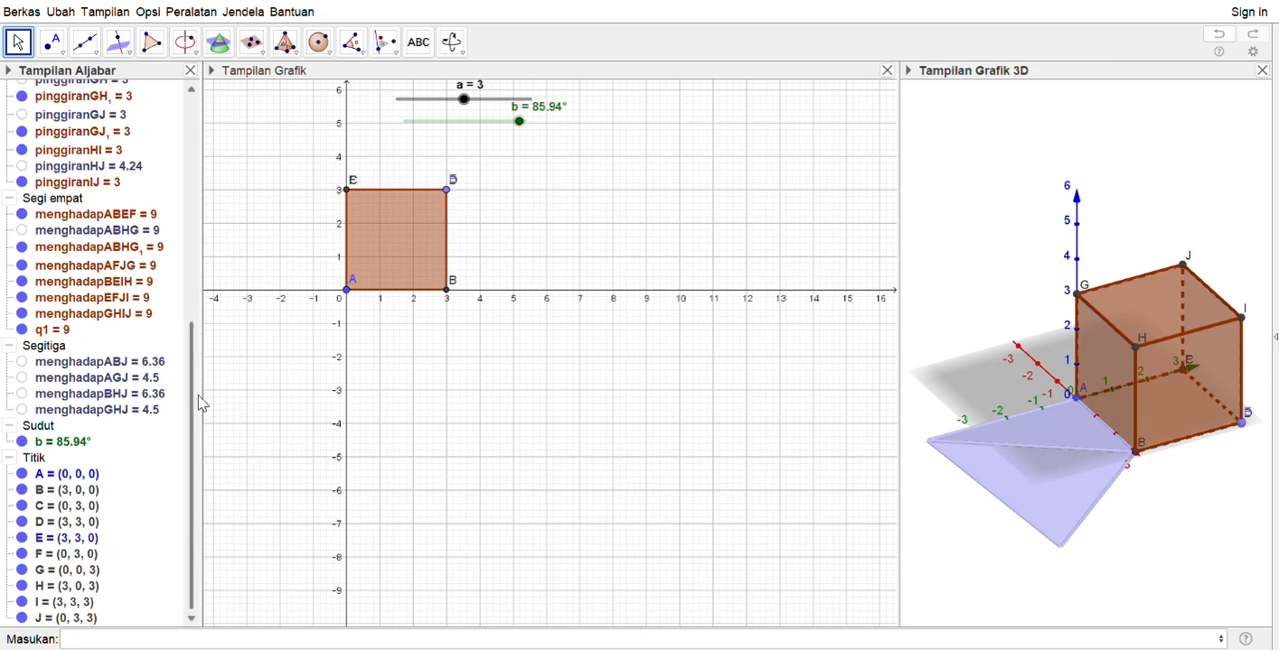
{"action": "left_click_drag", "start_coordinate": [195, 410], "coordinate": [187, 358]}
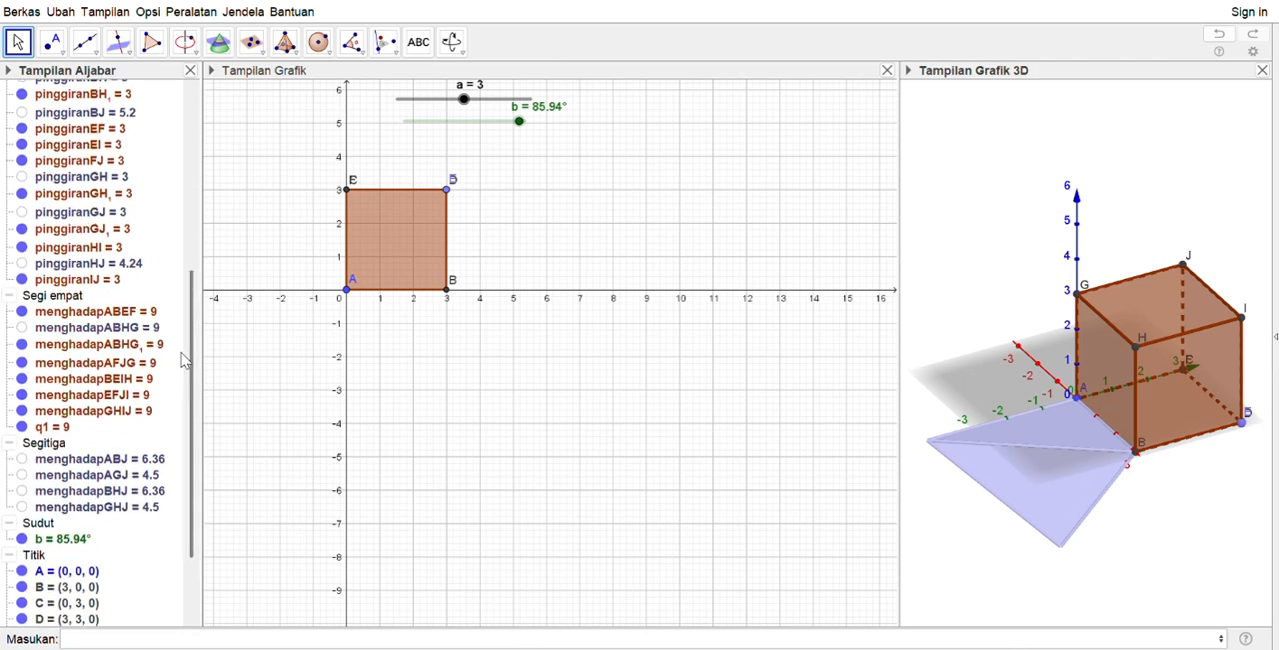
{"action": "left_click", "coordinate": [22, 312]}
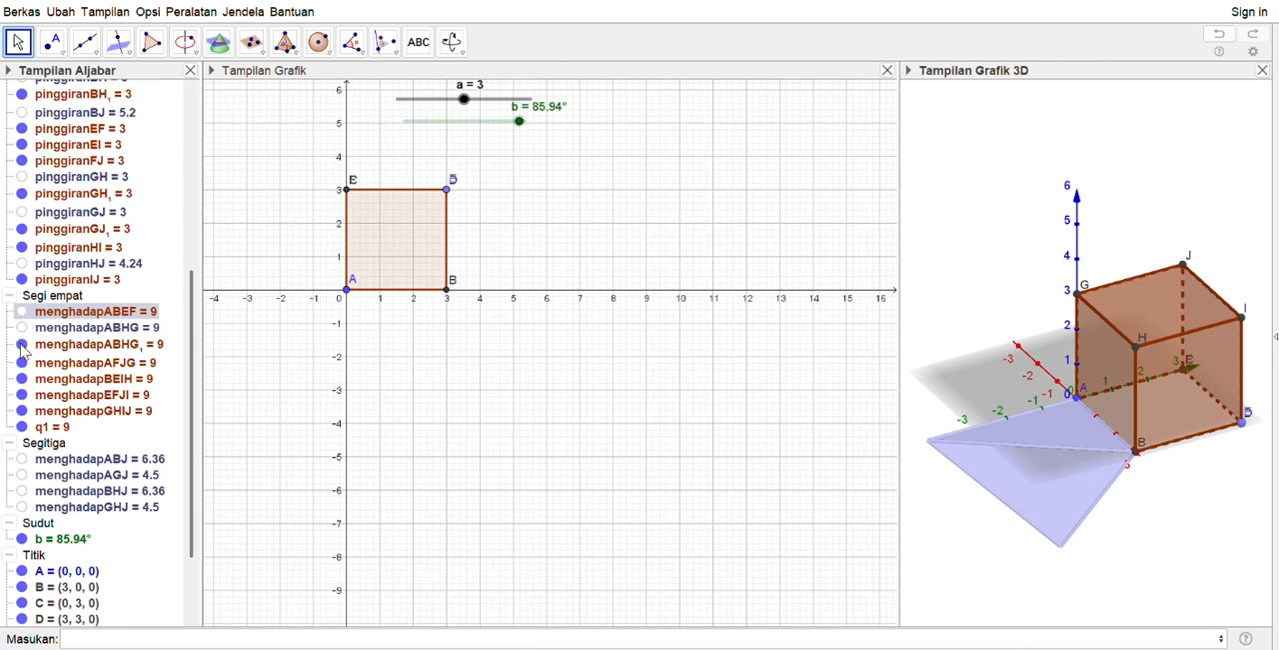
{"action": "left_click", "coordinate": [22, 344]}
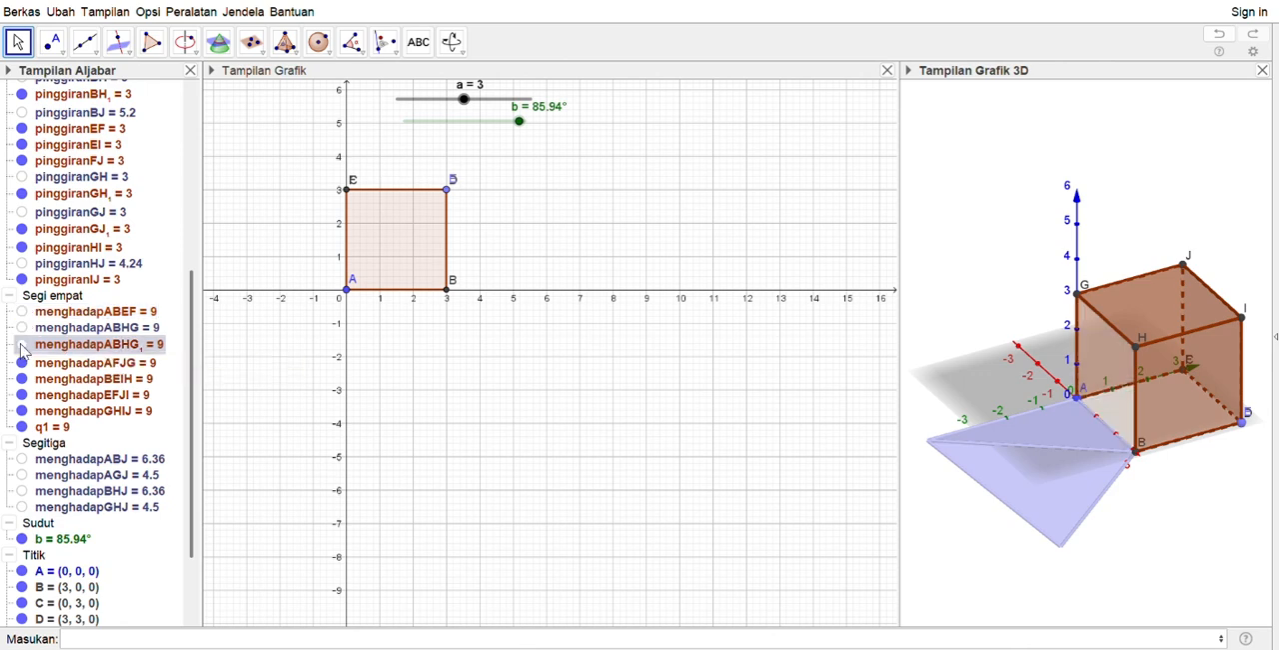
{"action": "left_click", "coordinate": [22, 365]}
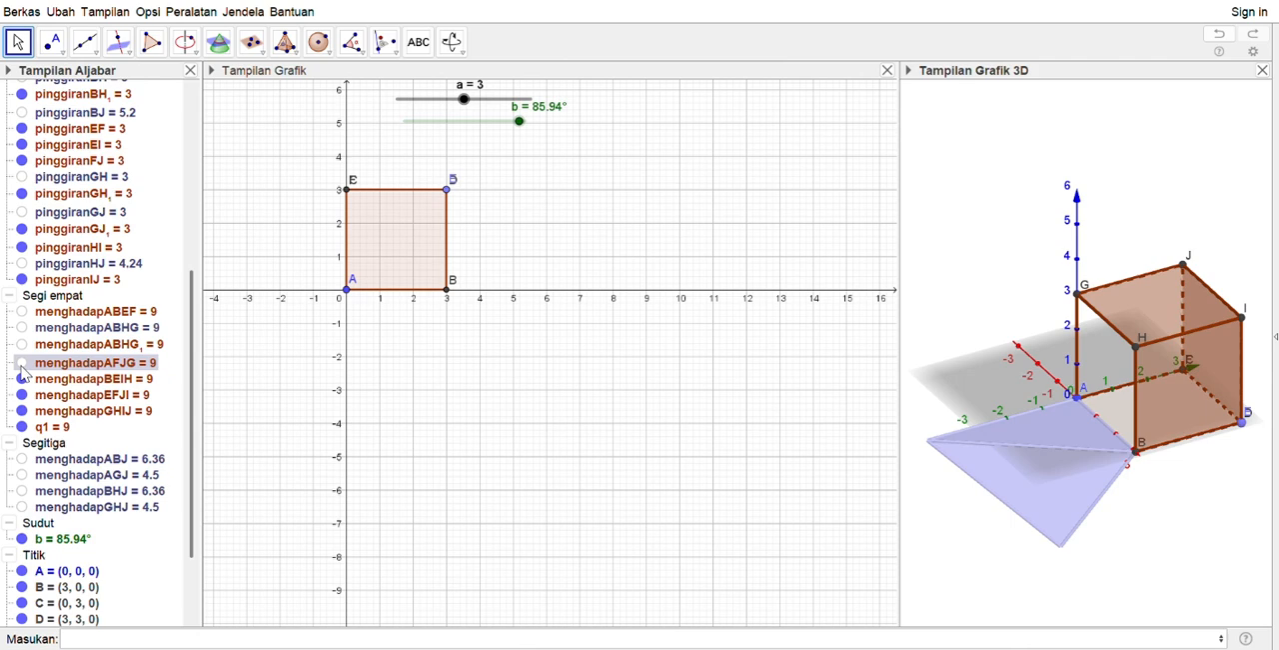
{"action": "left_click", "coordinate": [22, 379]}
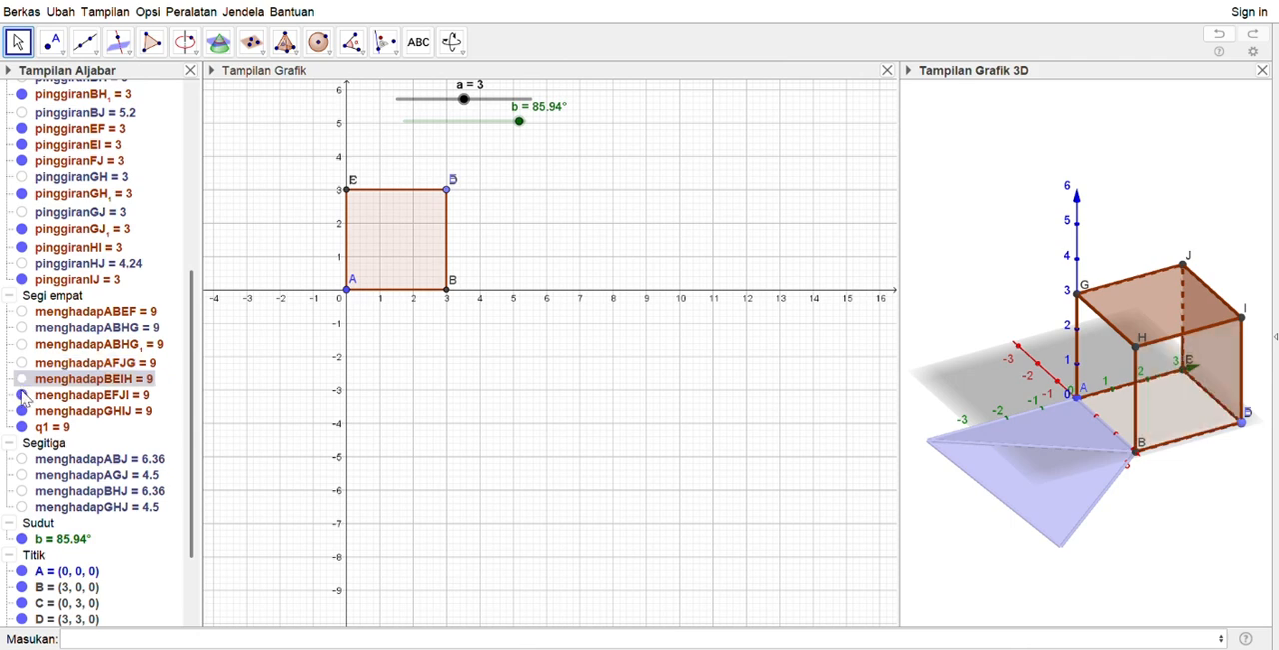
{"action": "left_click", "coordinate": [22, 395]}
{"action": "left_click", "coordinate": [22, 411]}
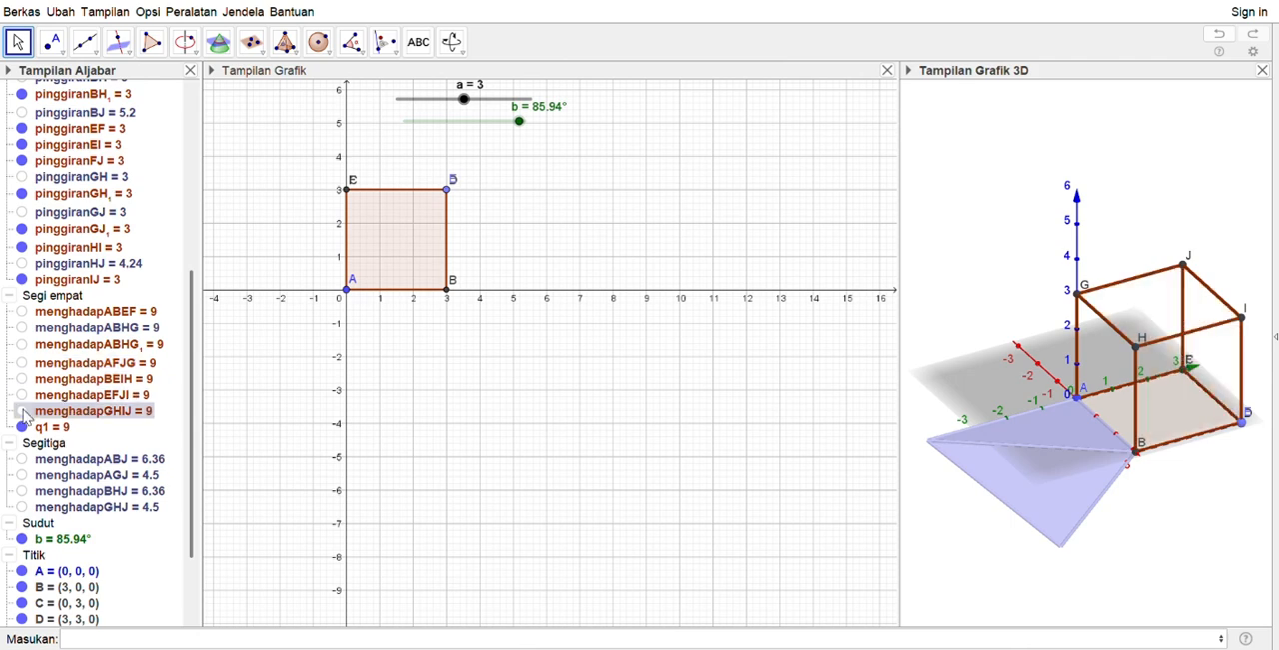
Set the angle slider b to 0° so the blue pyramid folds back into the cube frame
{"action": "scroll", "coordinate": [195, 425], "scroll_direction": "up", "scroll_amount": 10}
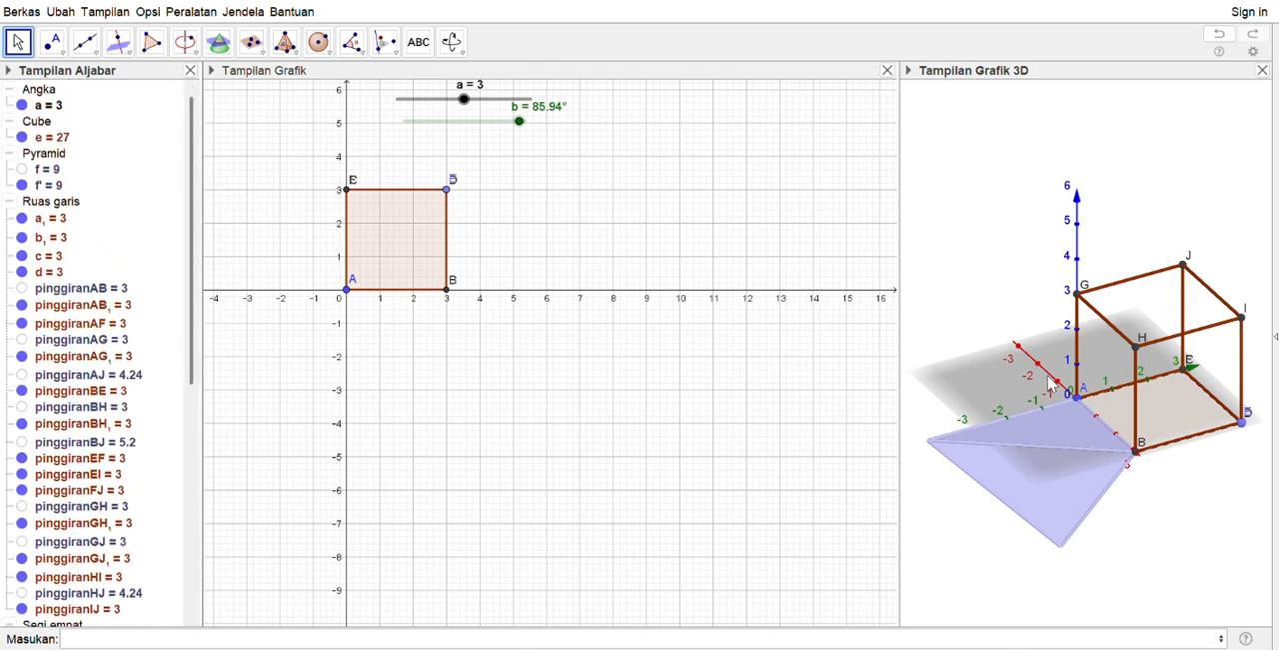
{"action": "left_click_drag", "start_coordinate": [1000, 392], "coordinate": [1088, 368]}
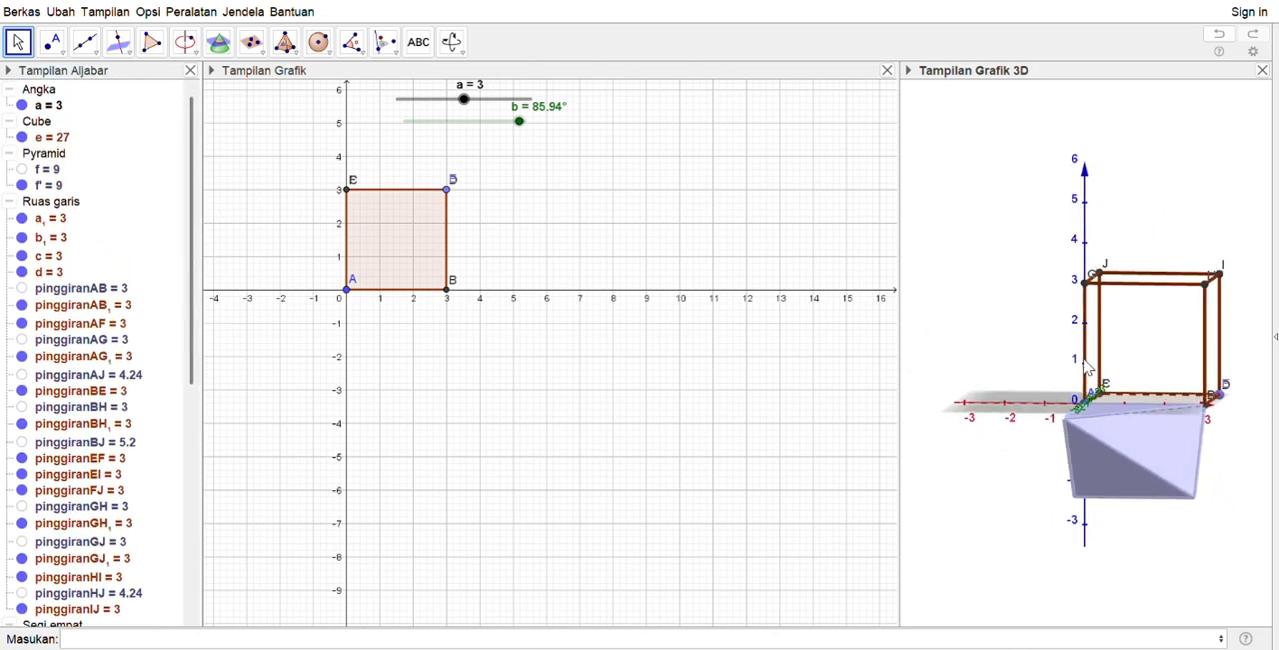
{"action": "left_click_drag", "start_coordinate": [519, 122], "coordinate": [410, 131]}
{"action": "left_click_drag", "start_coordinate": [1112, 489], "coordinate": [1068, 495]}
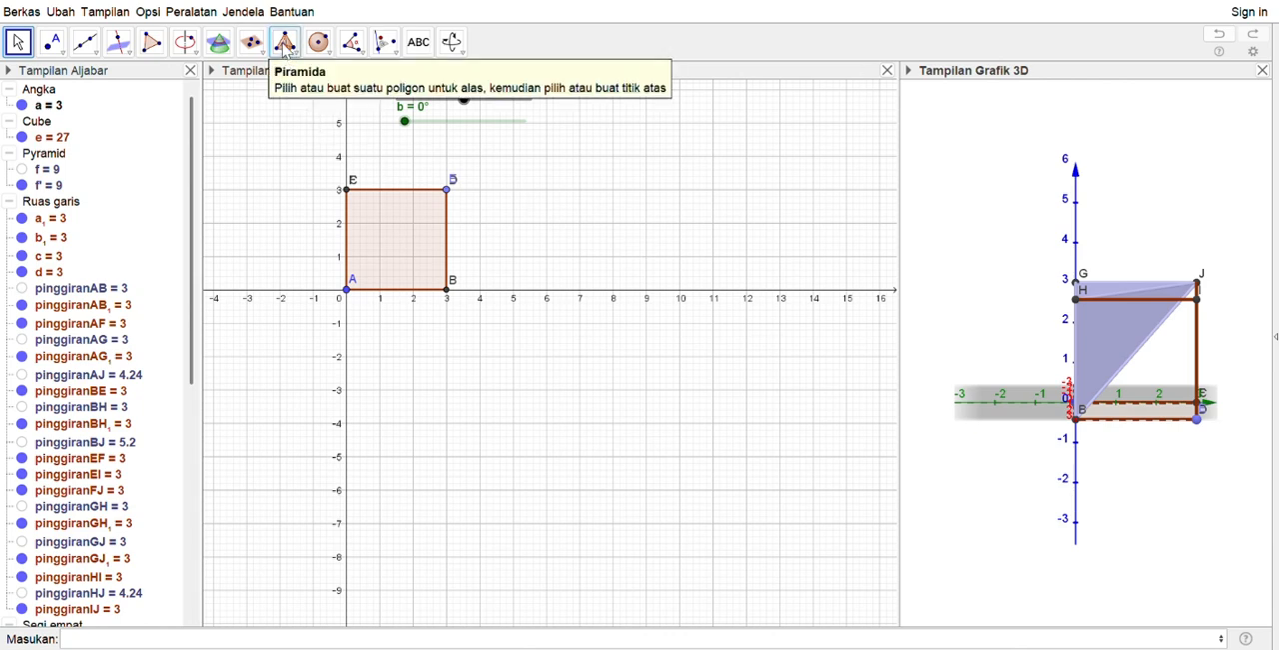
Construct a pyramid on cube face BEIH with its apex at vertex J, and give it an opaque pale yellow colour
{"action": "left_click", "coordinate": [284, 48]}
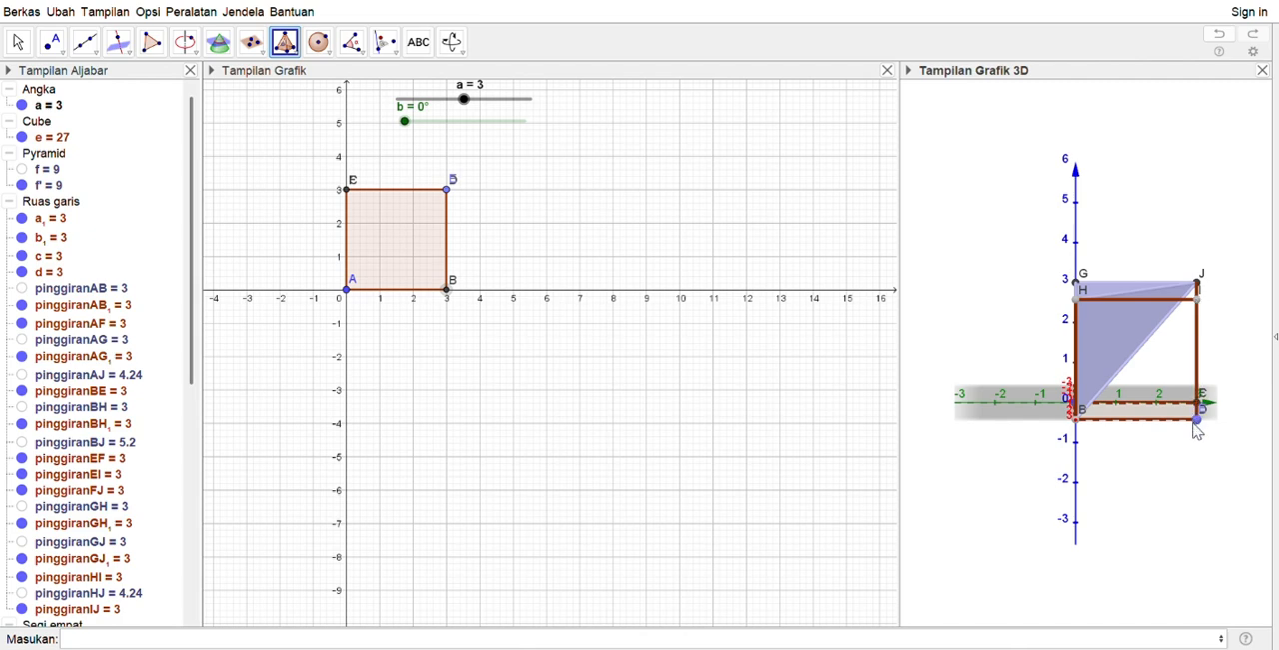
{"action": "left_click", "coordinate": [1078, 421]}
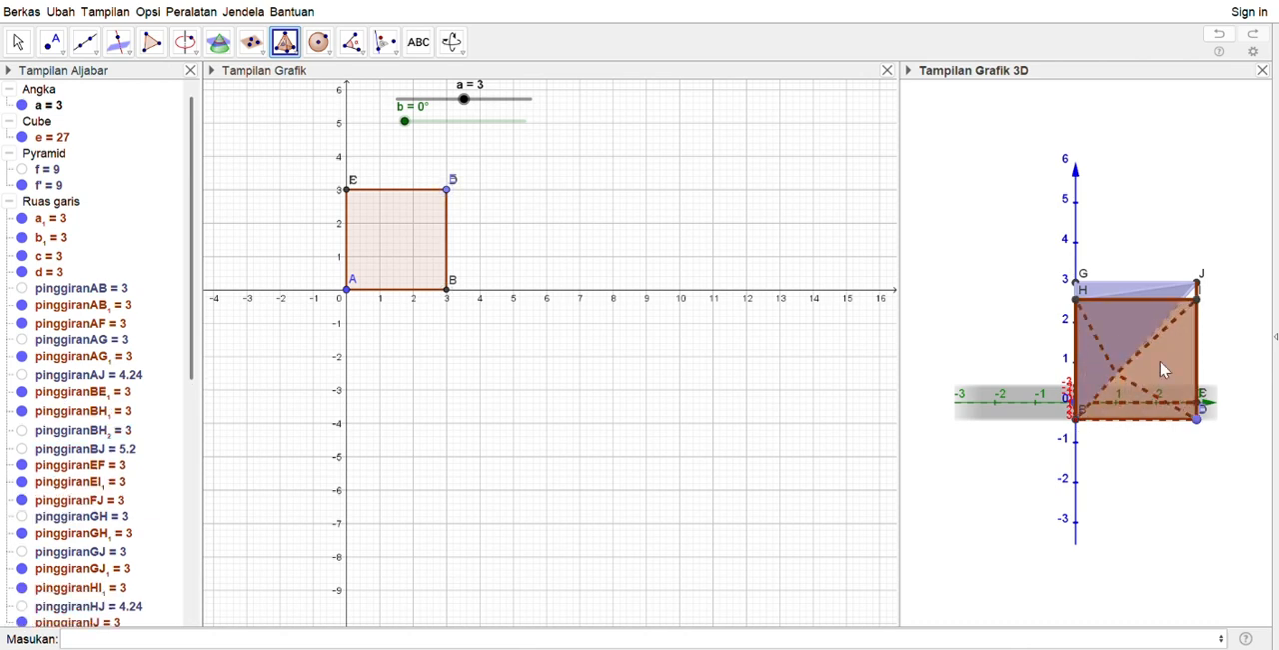
{"action": "left_click", "coordinate": [1197, 284]}
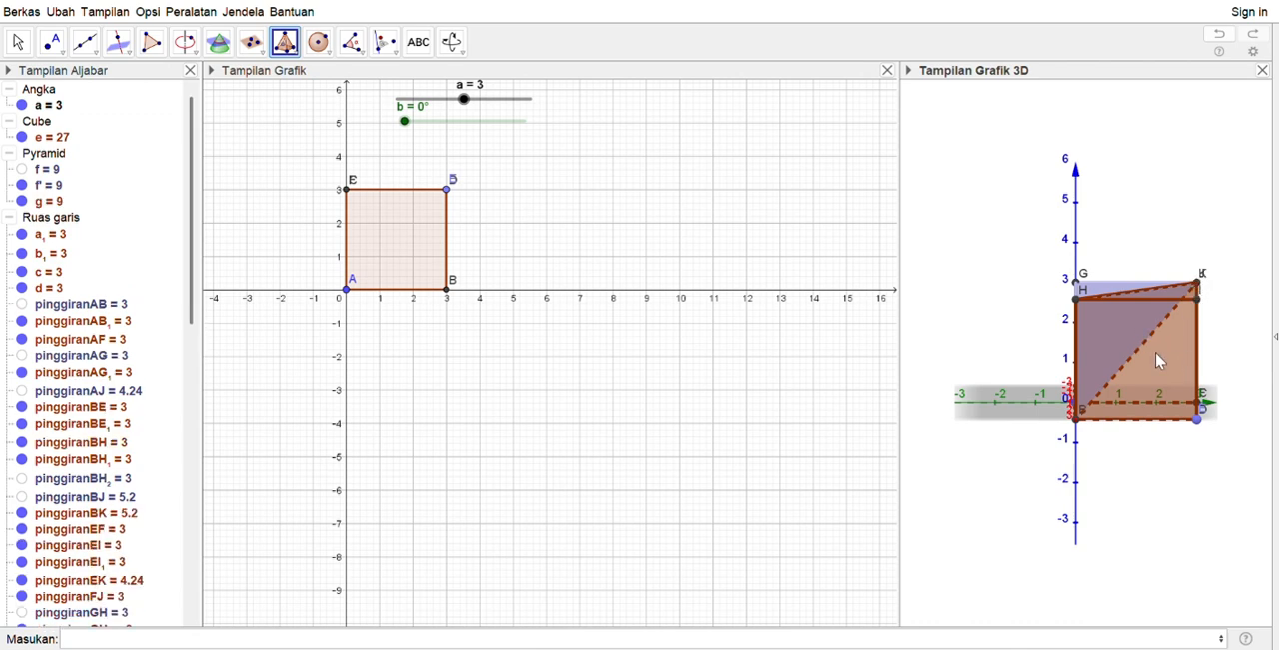
{"action": "right_click", "coordinate": [40, 203]}
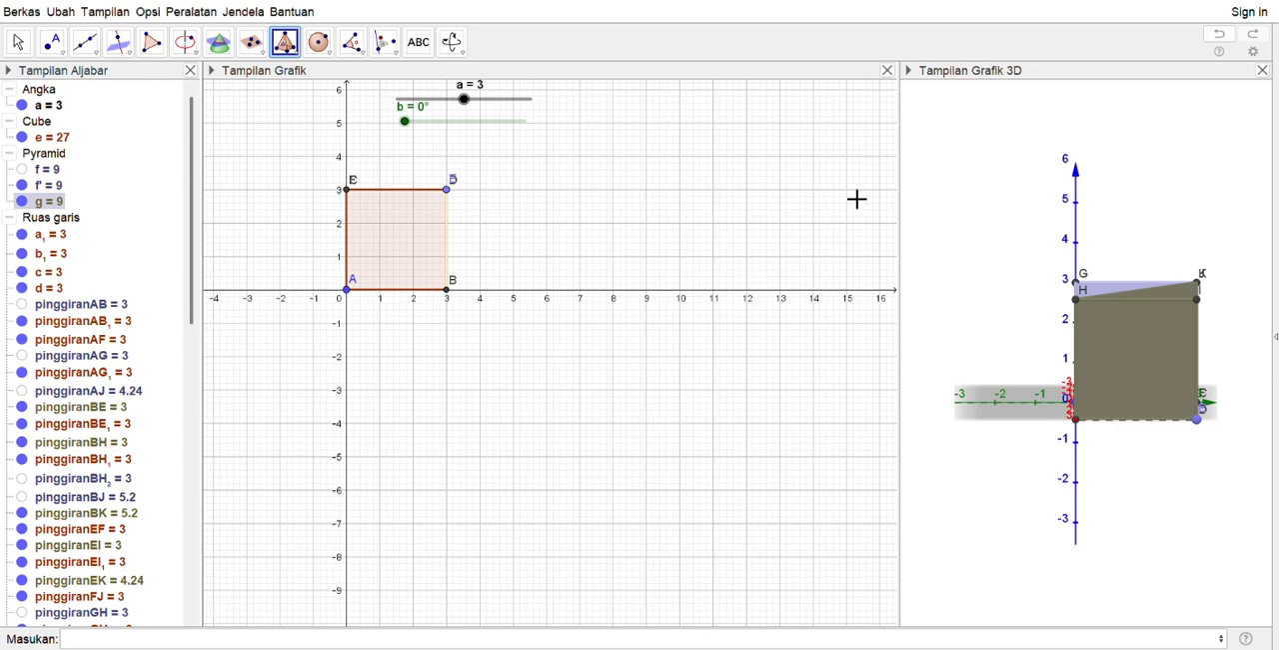
{"action": "left_click", "coordinate": [1077, 405]}
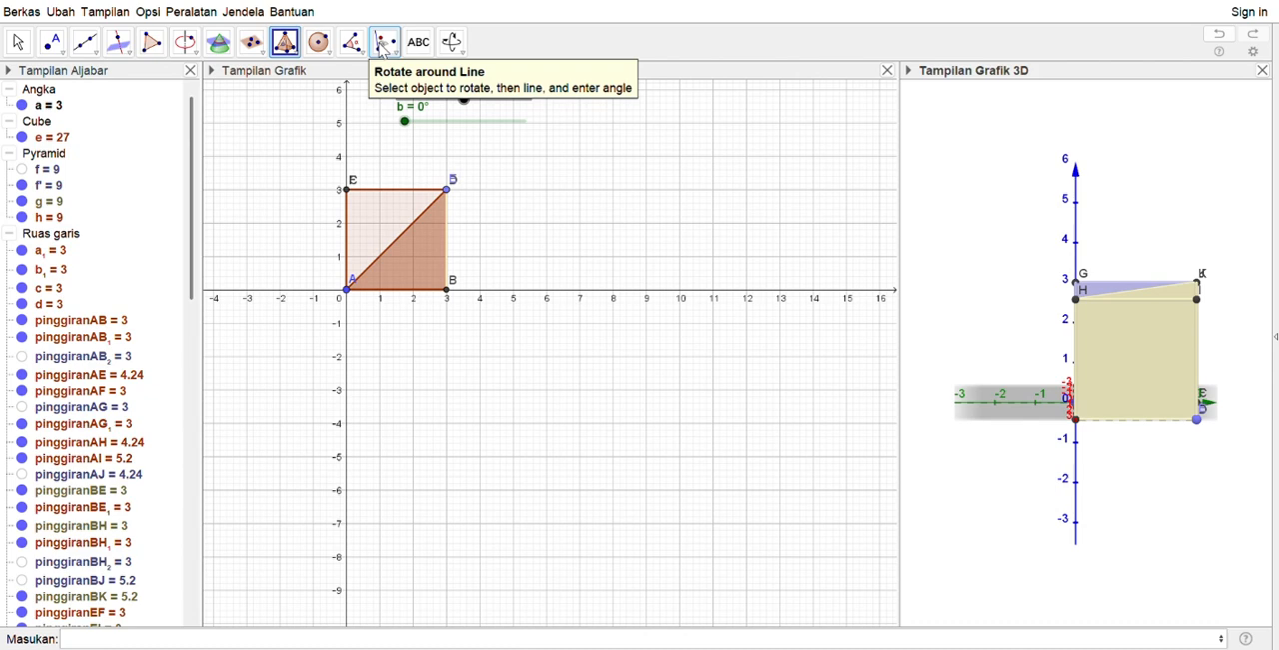
Delete the stray pyramid h built on face BEIH with apex A
{"action": "left_click", "coordinate": [383, 44]}
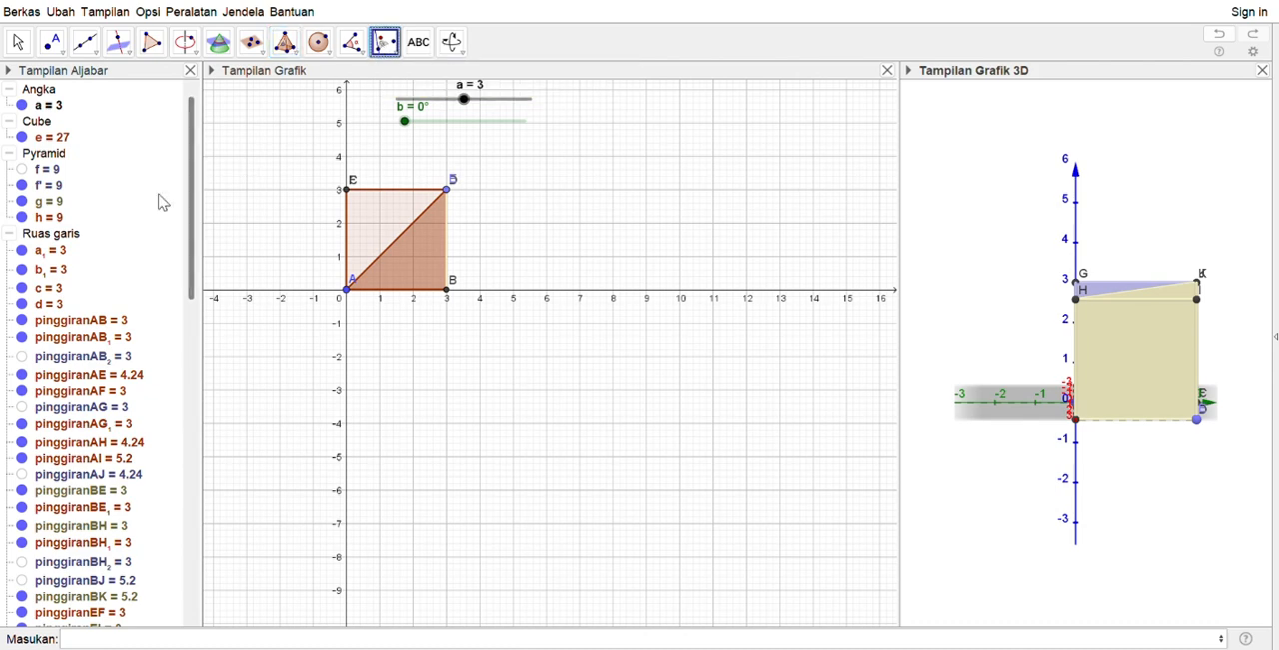
{"action": "left_click", "coordinate": [52, 219]}
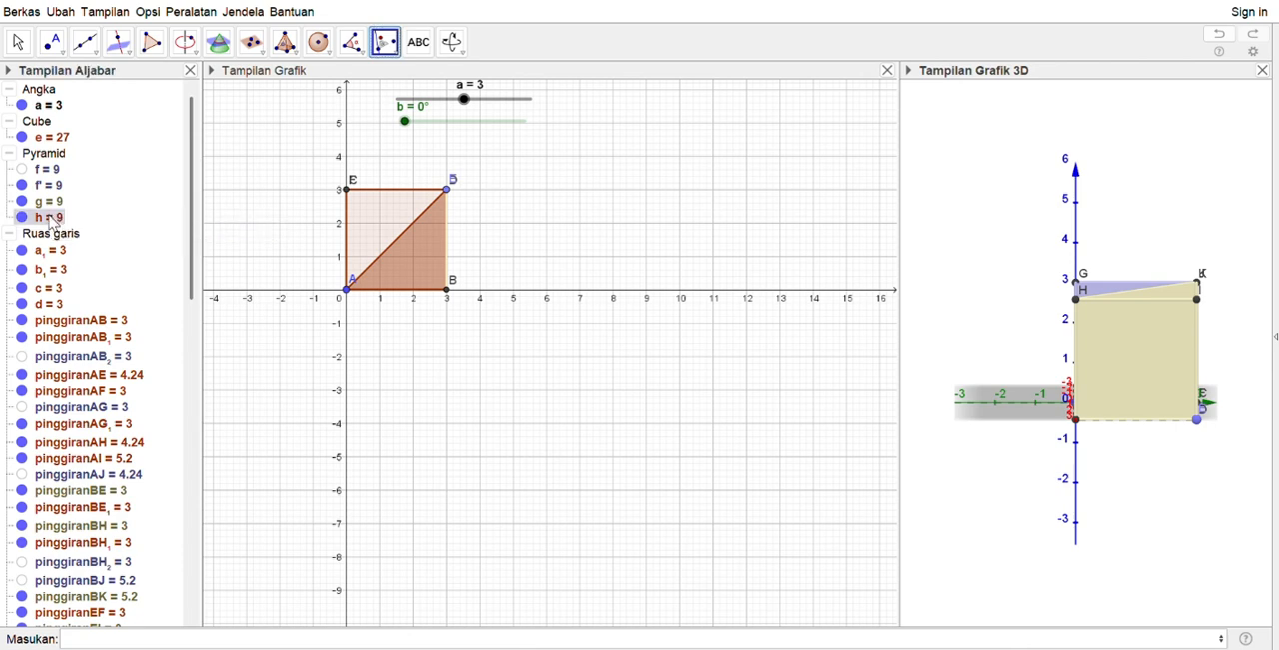
{"action": "key", "text": "Delete"}
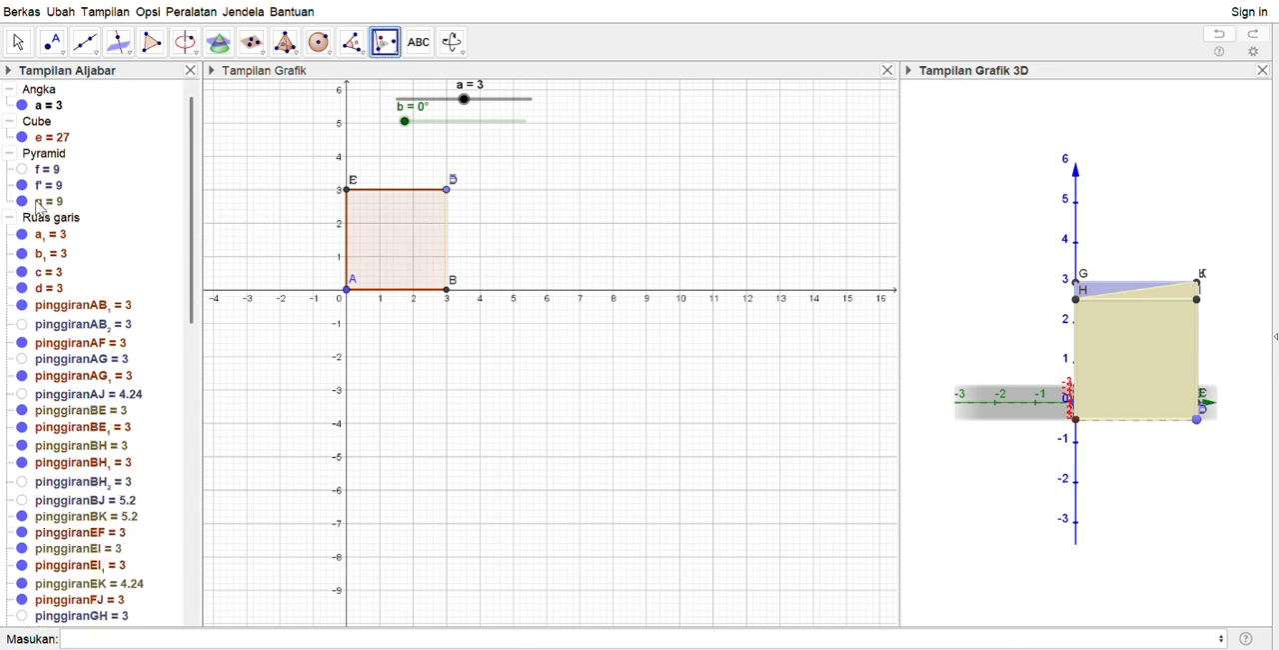
Rotate the yellow pyramid g around cube edge BE by angle b, and hide the original pyramid g
{"action": "left_click", "coordinate": [47, 204]}
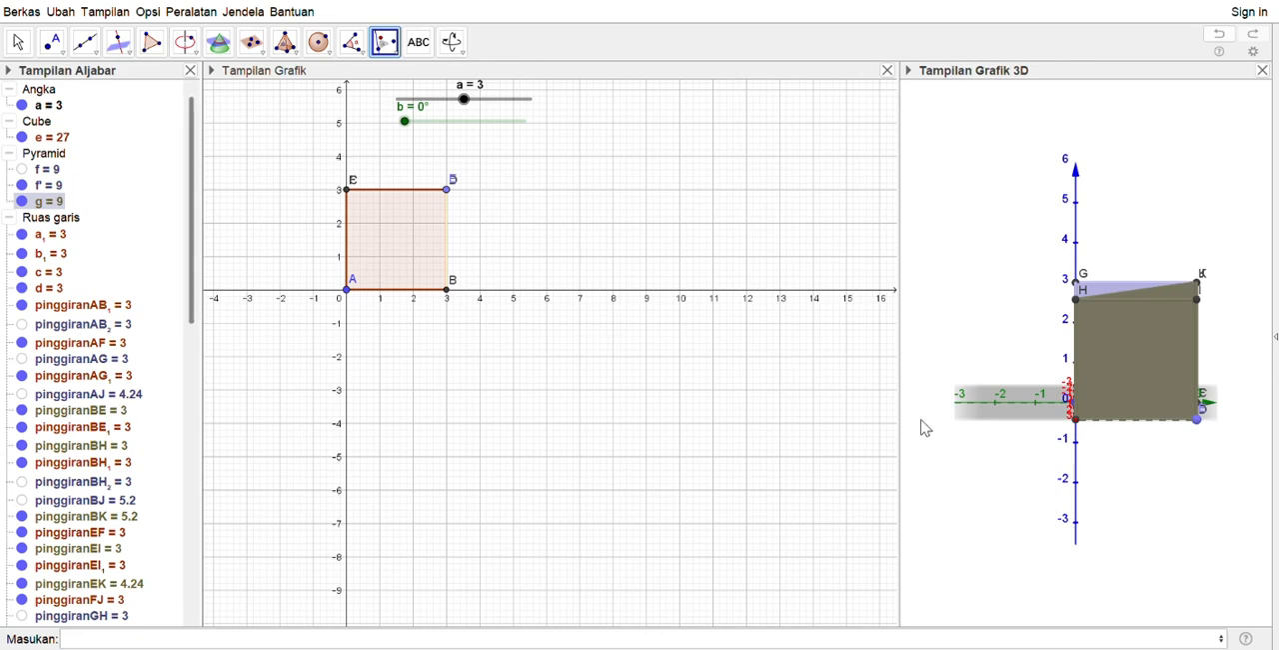
{"action": "left_click", "coordinate": [1124, 428]}
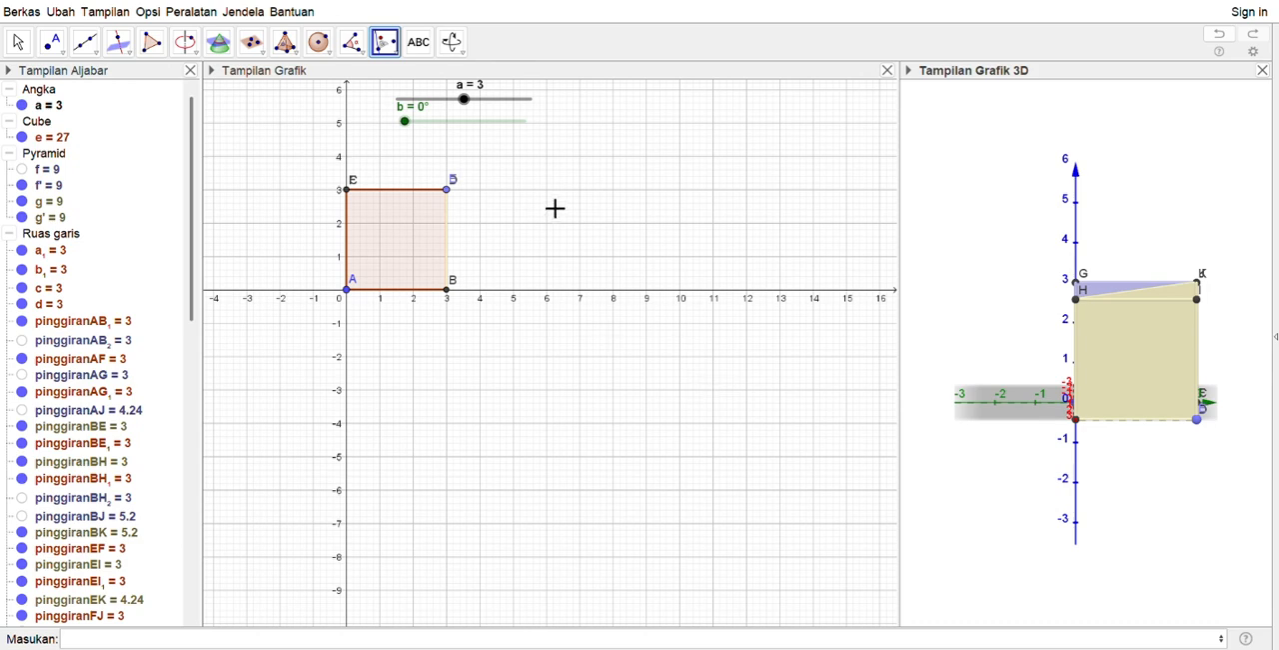
{"action": "left_click", "coordinate": [21, 201]}
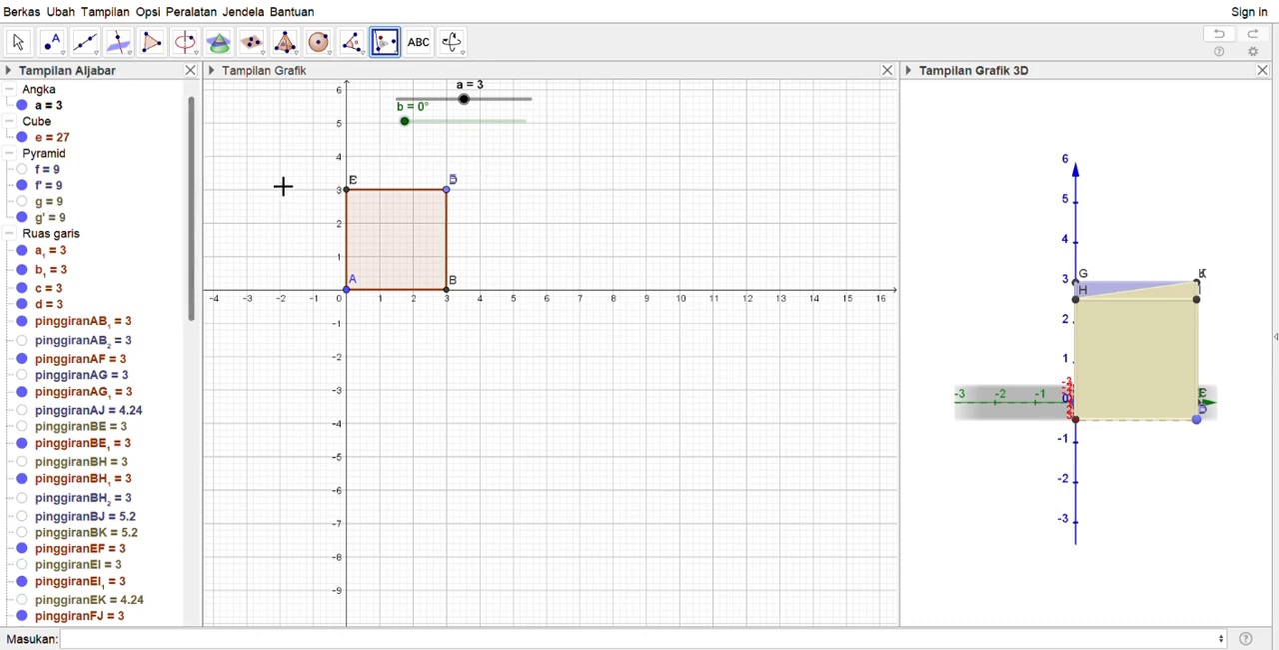
Try the rotation with slider b, leave it at 0°, and set slider a to about 3.42
{"action": "left_click_drag", "start_coordinate": [420, 137], "coordinate": [397, 174]}
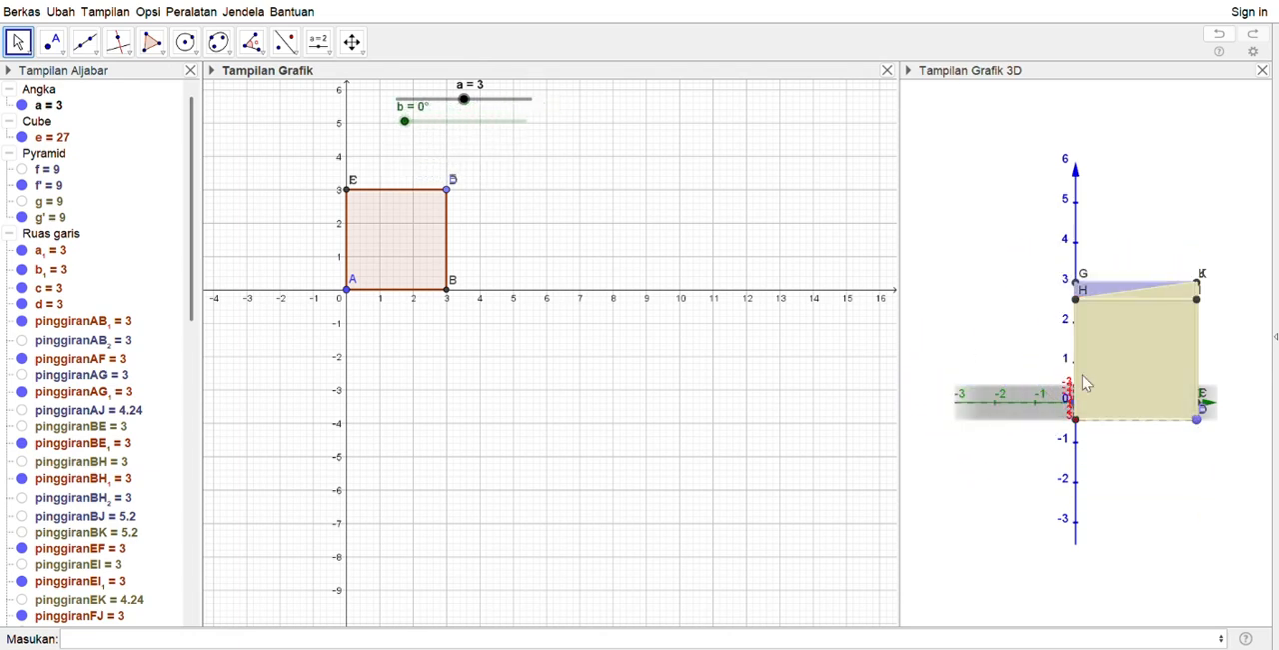
{"action": "left_click_drag", "start_coordinate": [1162, 390], "coordinate": [910, 374]}
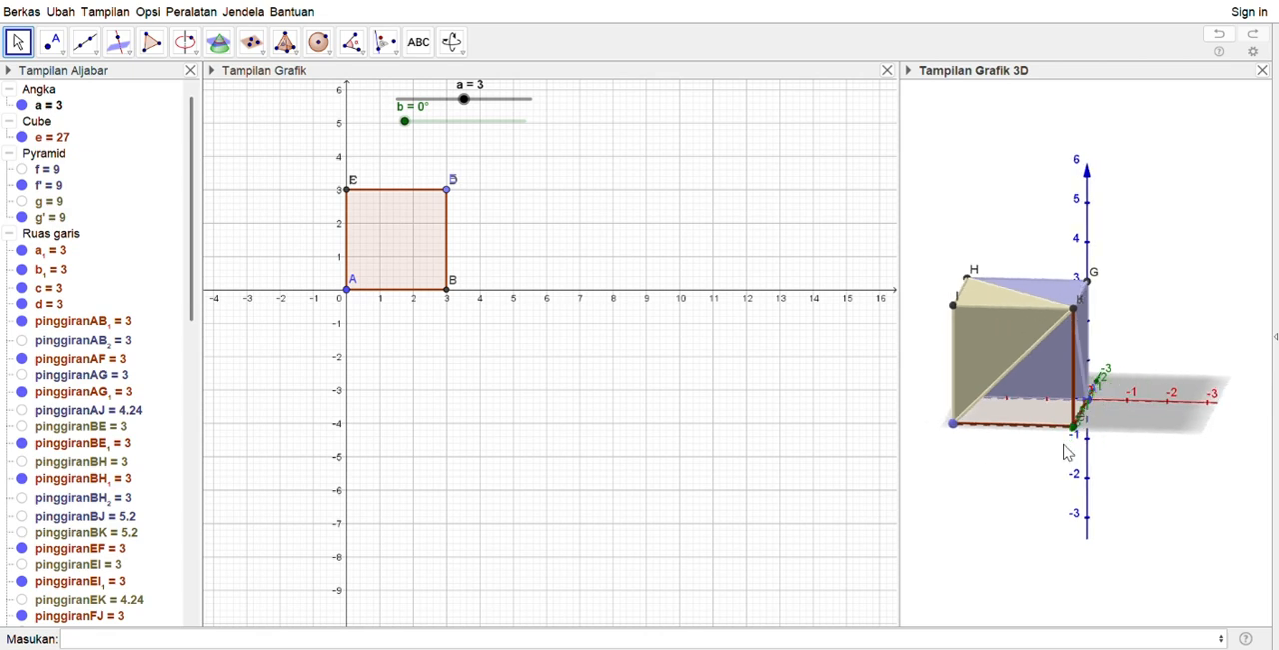
{"action": "left_click_drag", "start_coordinate": [1067, 449], "coordinate": [990, 437]}
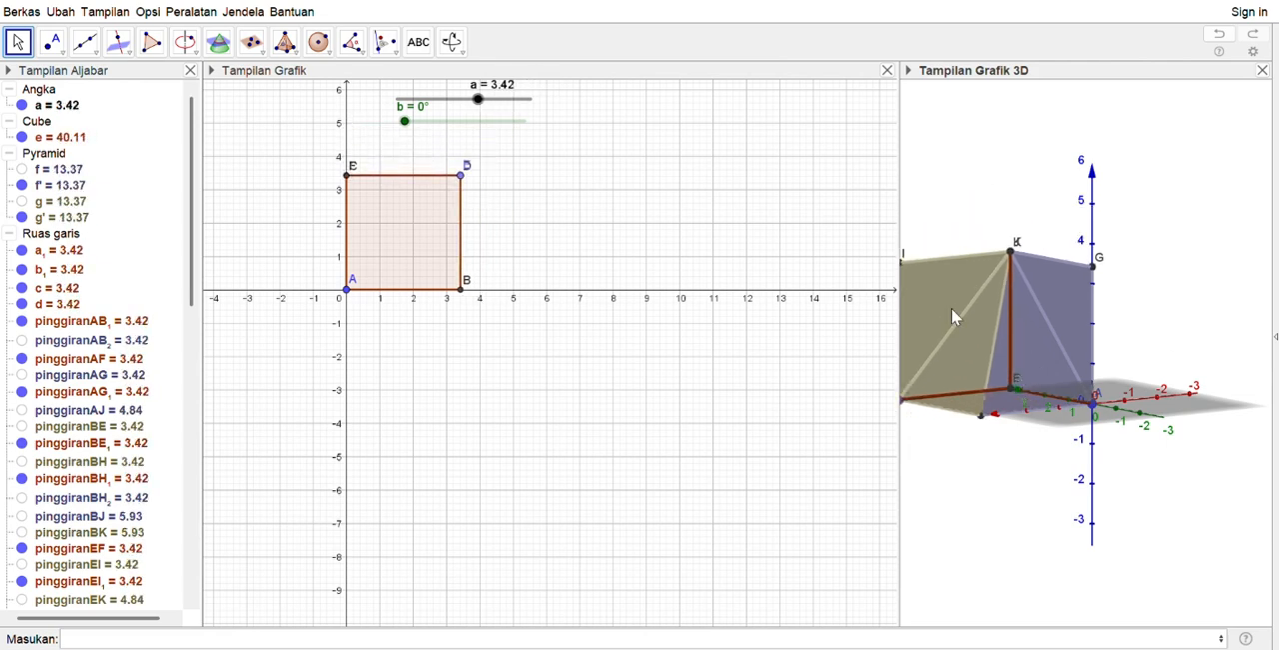
Construct a pyramid on the cube's base square CABE with its apex at vertex K
{"action": "left_click", "coordinate": [285, 41]}
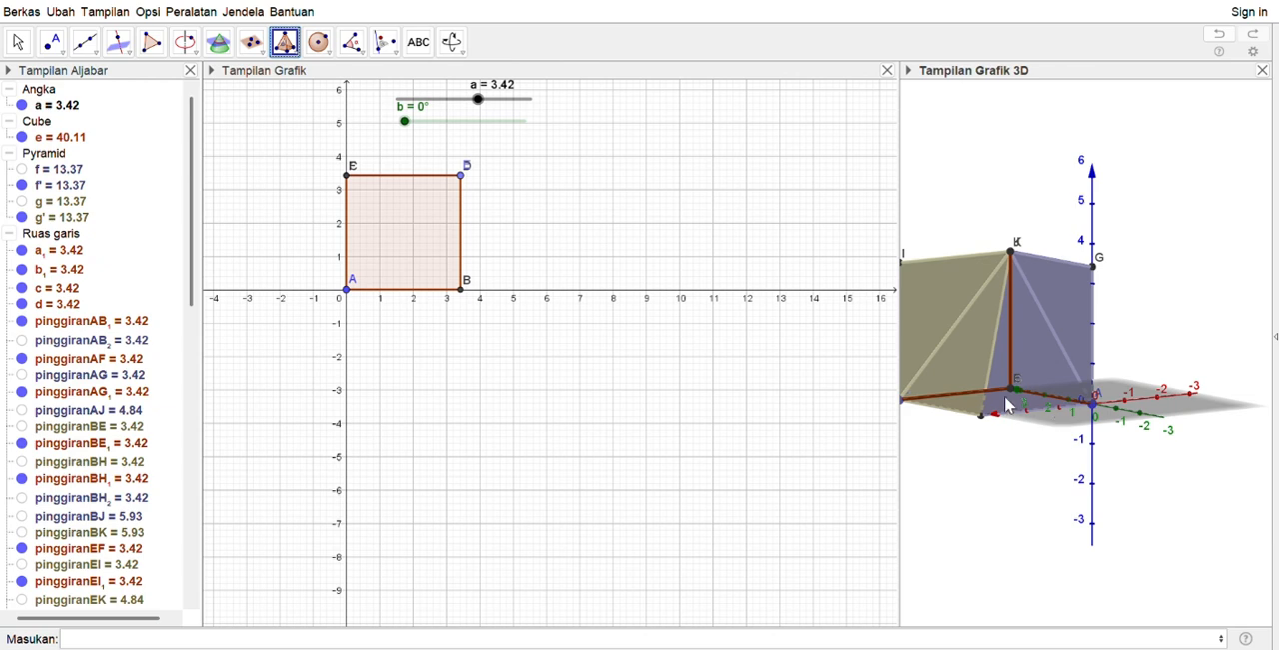
{"action": "left_click", "coordinate": [1093, 407]}
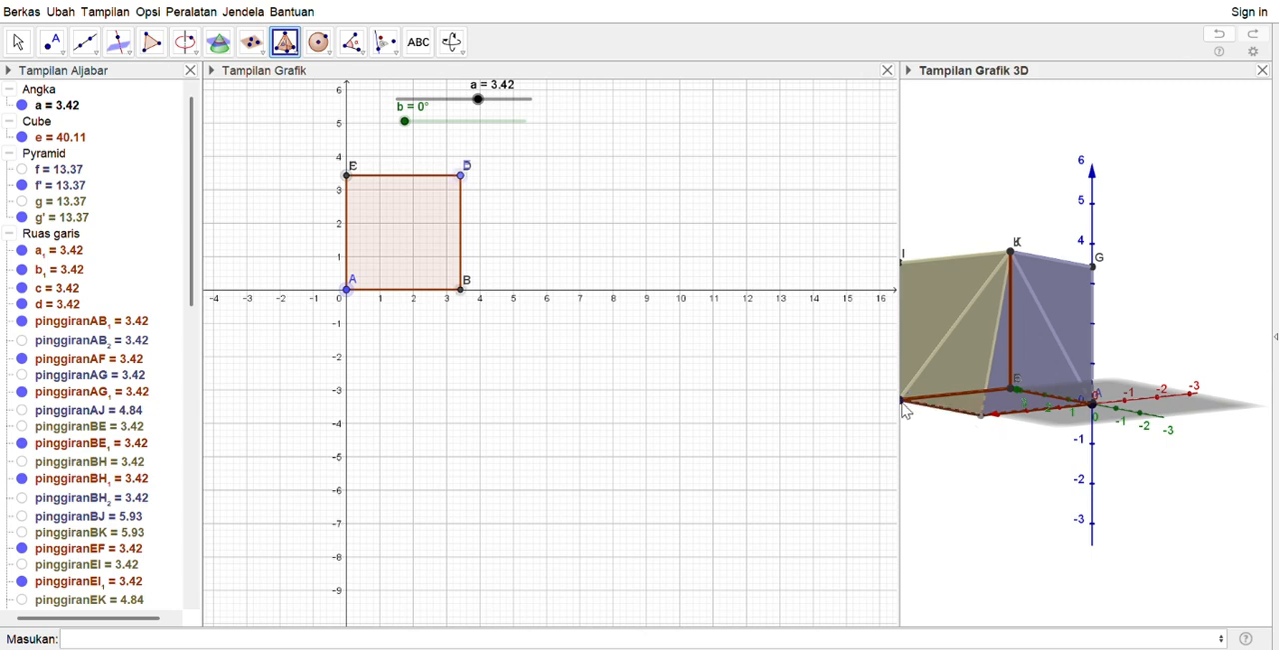
{"action": "left_click", "coordinate": [1005, 387]}
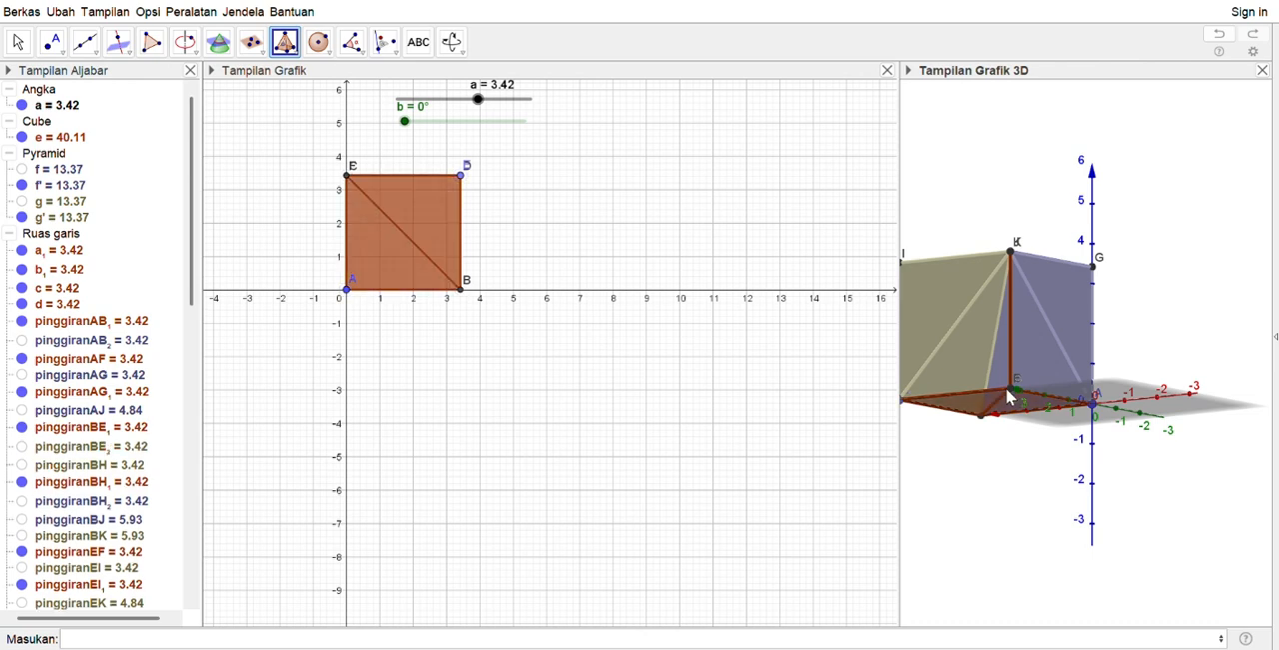
{"action": "left_click", "coordinate": [1011, 257]}
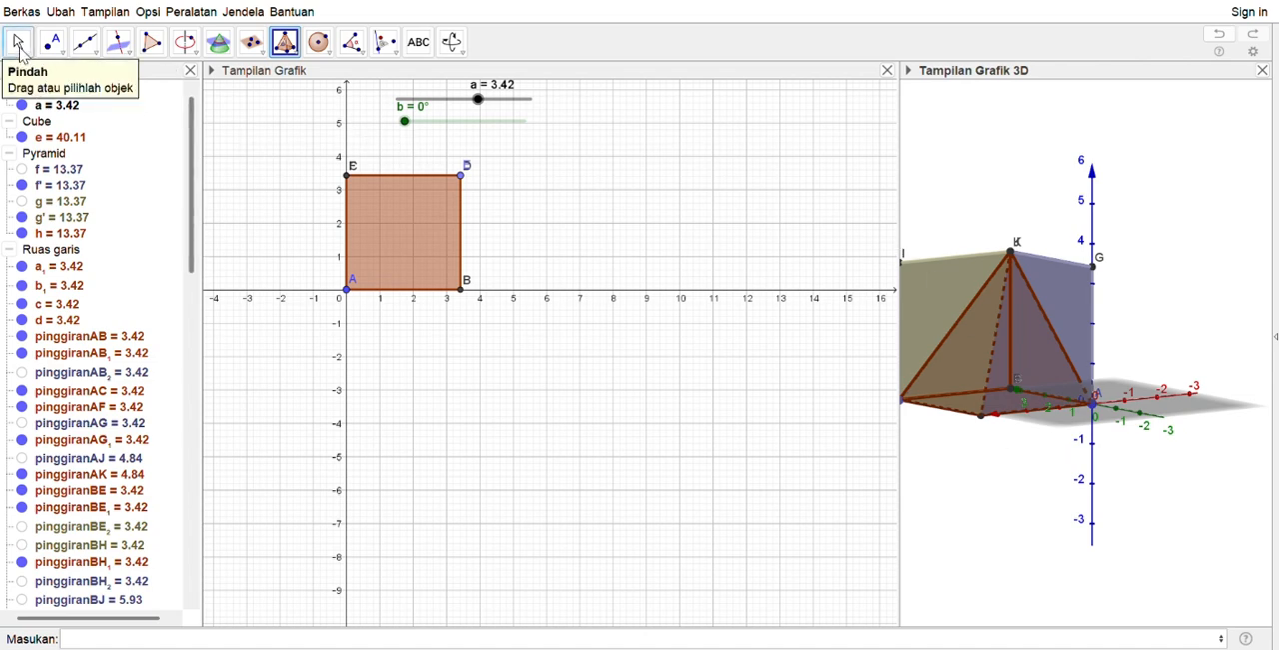
Give the new base pyramid h an opaque dark maroon colour
{"action": "left_click", "coordinate": [18, 45]}
{"action": "left_click_drag", "start_coordinate": [958, 440], "coordinate": [979, 428]}
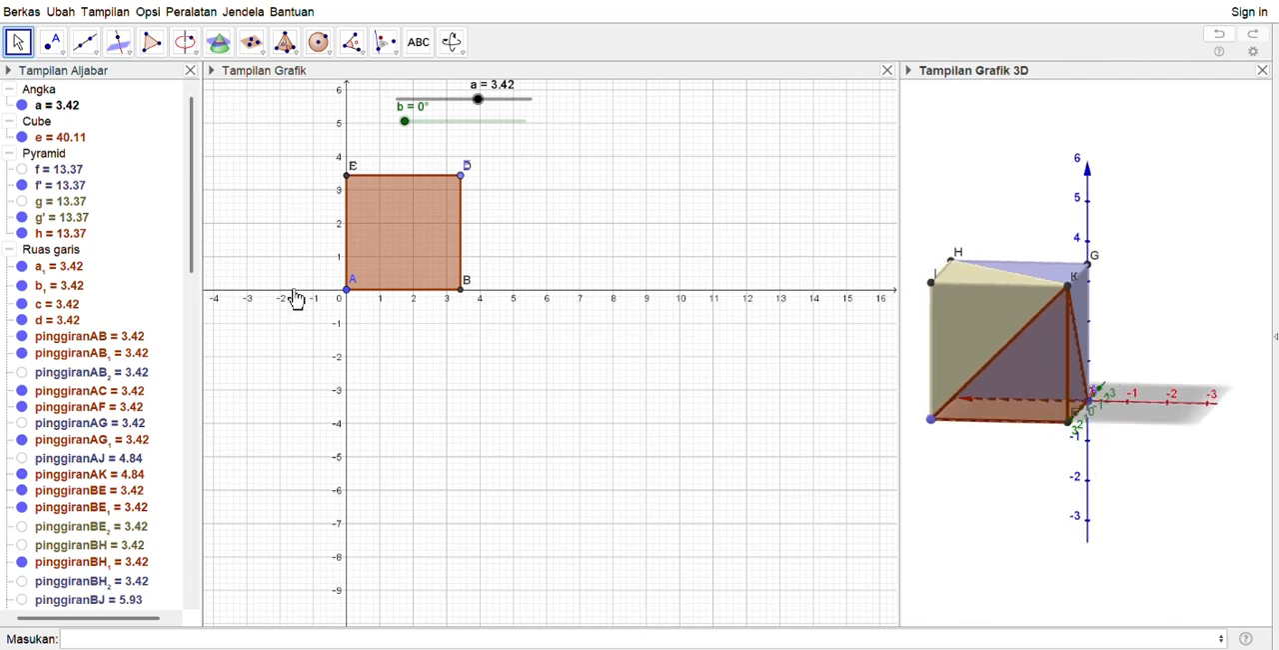
{"action": "left_click", "coordinate": [71, 235]}
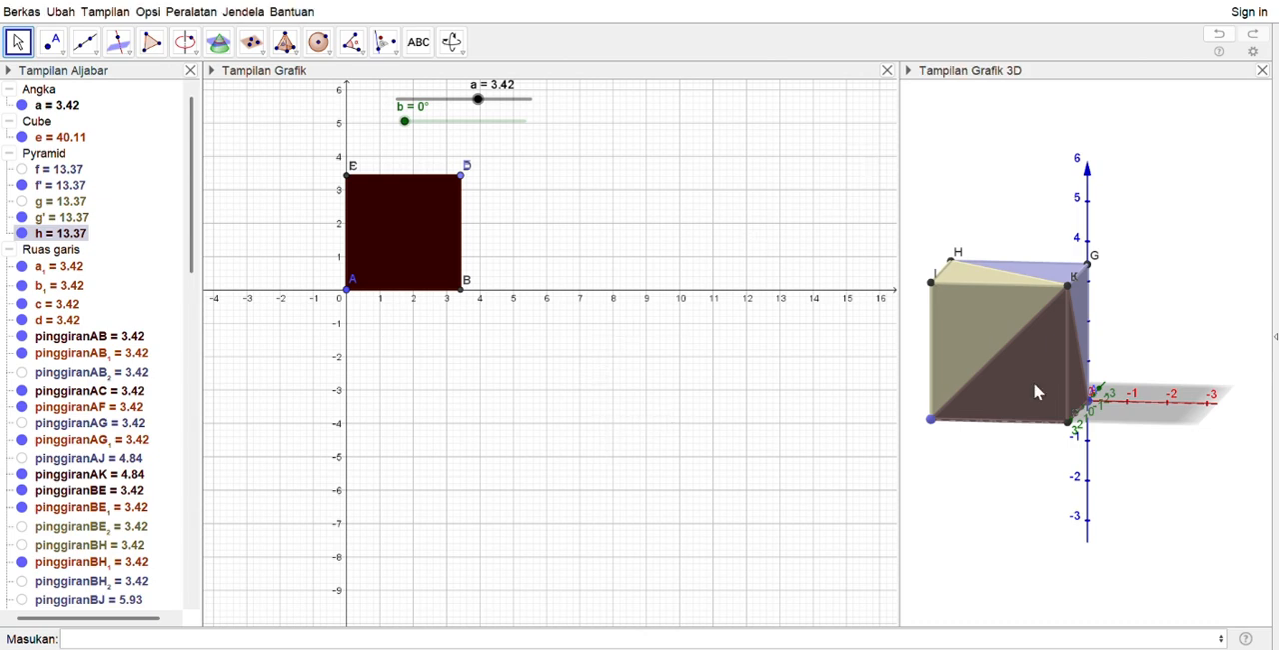
{"action": "left_click_drag", "start_coordinate": [1050, 404], "coordinate": [1109, 395]}
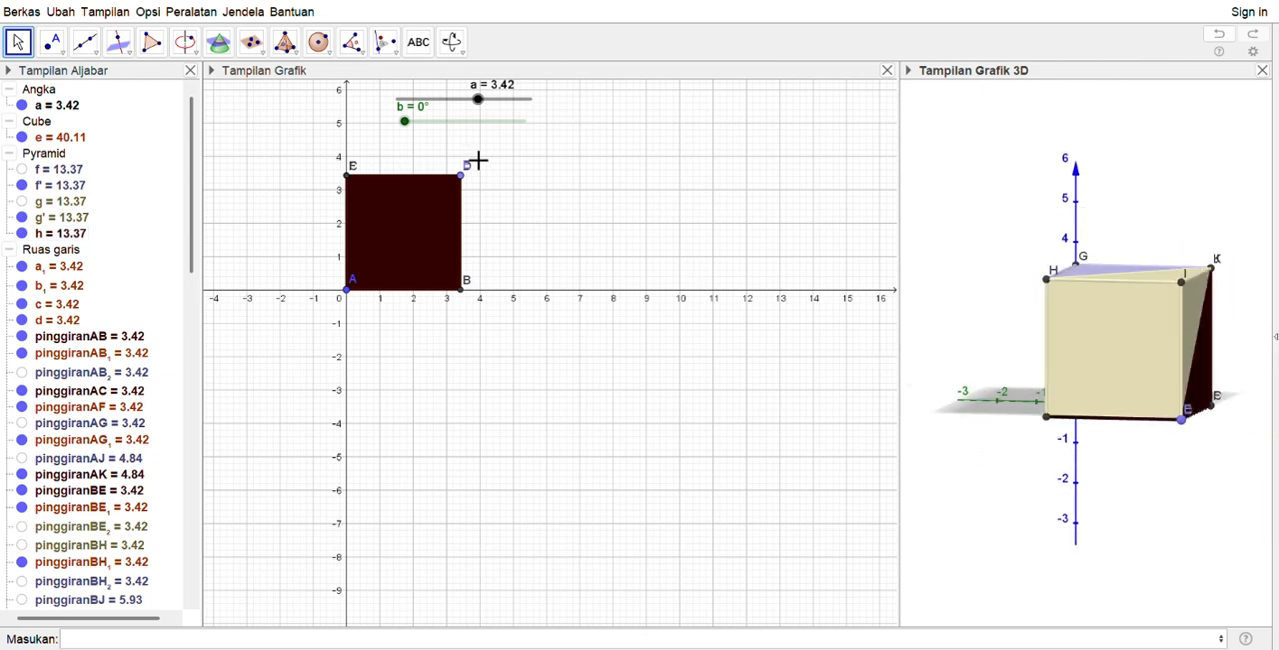
{"action": "left_click_drag", "start_coordinate": [409, 132], "coordinate": [406, 174]}
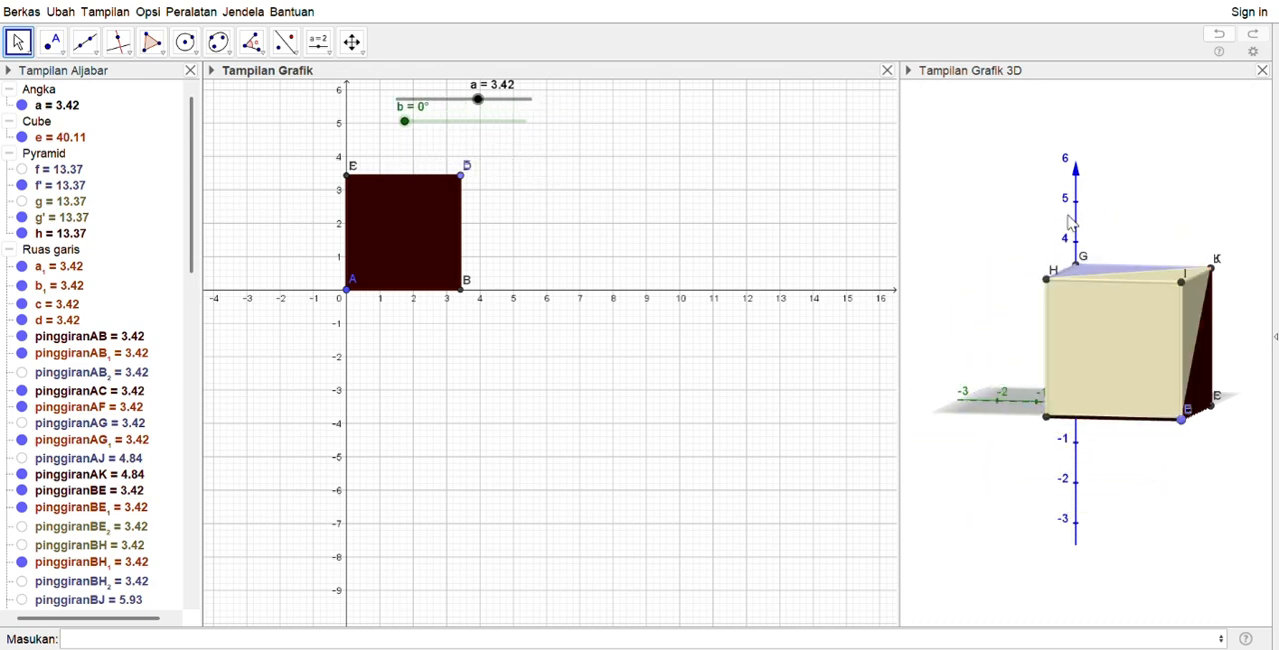
Hide the coordinate axes and the ground plane in the 3D view
{"action": "left_click_drag", "start_coordinate": [1050, 283], "coordinate": [1074, 290]}
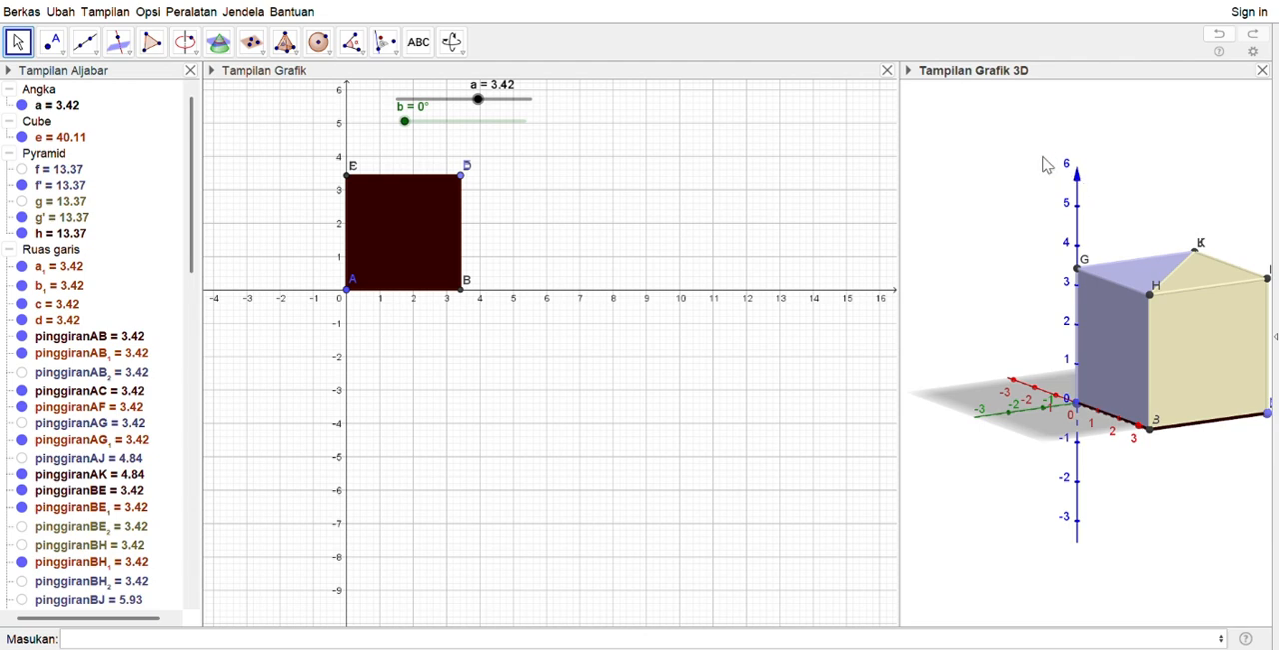
{"action": "left_click", "coordinate": [1096, 220]}
{"action": "mouse_move", "coordinate": [1017, 421]}
{"action": "left_mouse_down"}
{"action": "mouse_move", "coordinate": [1076, 436]}
{"action": "mouse_move", "coordinate": [1032, 423]}
{"action": "left_mouse_up"}
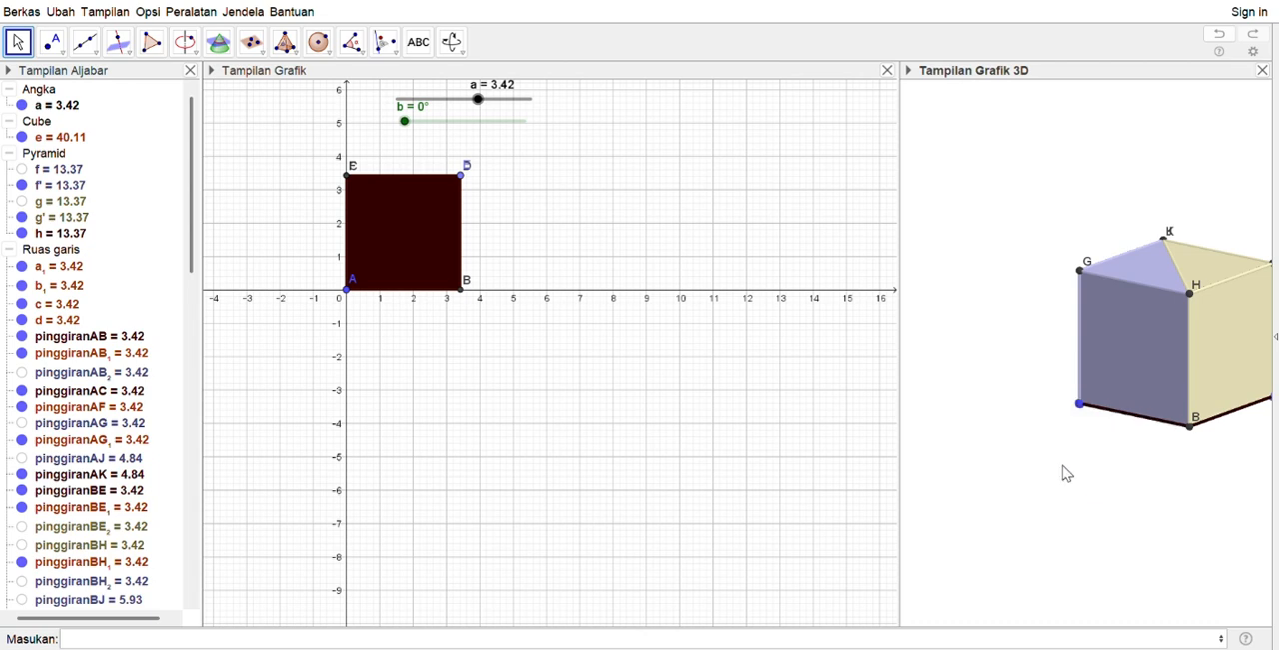
{"action": "left_click_drag", "start_coordinate": [1057, 471], "coordinate": [1019, 472]}
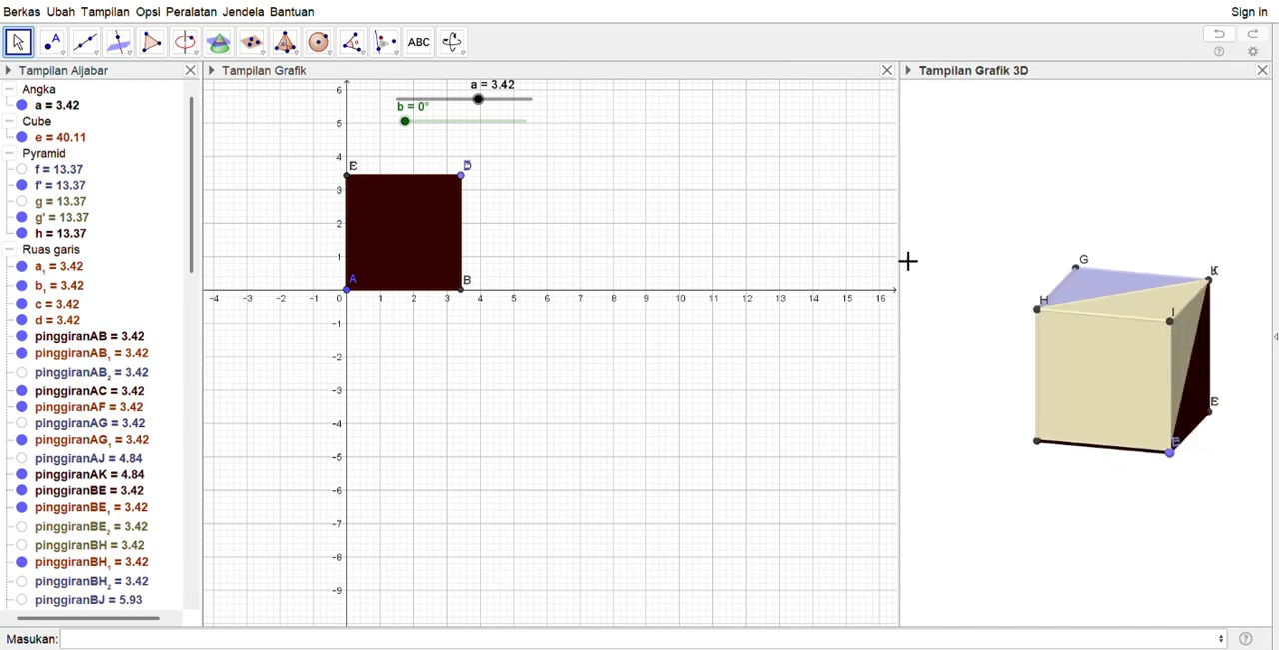
Widen the 3D view and set its background colour to pink
{"action": "left_click_drag", "start_coordinate": [910, 249], "coordinate": [757, 240]}
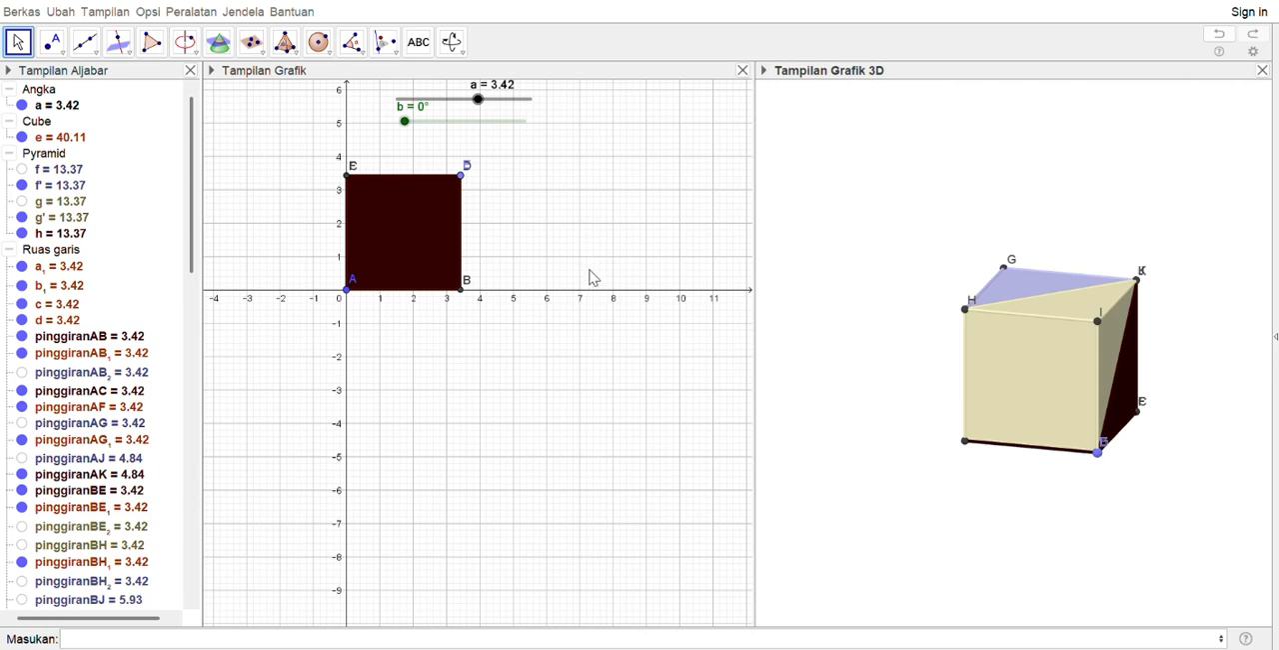
{"action": "left_click", "coordinate": [572, 407]}
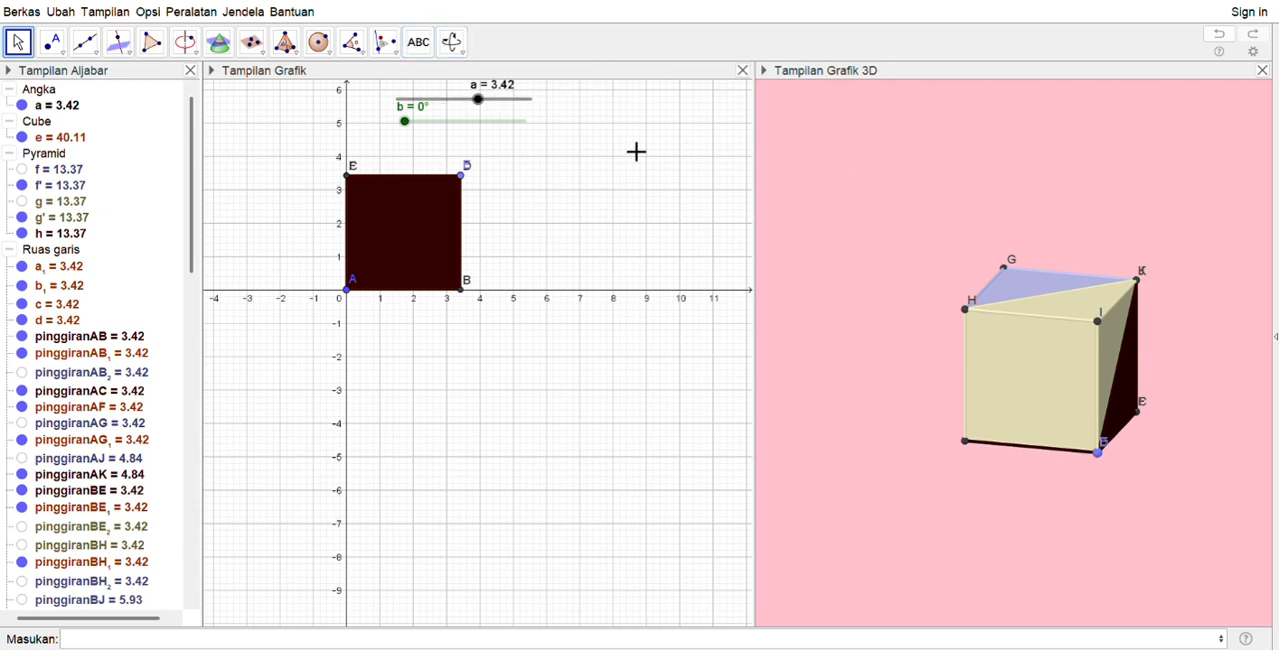
{"action": "left_click", "coordinate": [842, 195]}
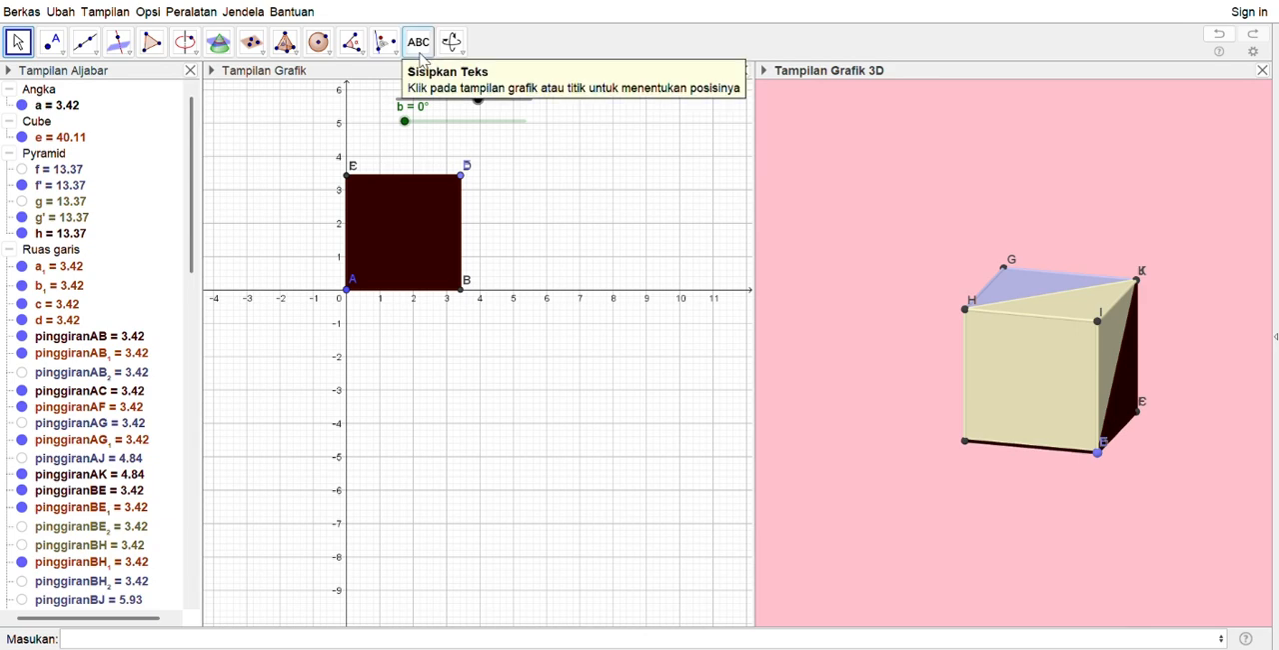
Insert the text "Volume Linmas = 1/3 Volume Kubus" above the cube in the 3D view
{"action": "left_click", "coordinate": [420, 45]}
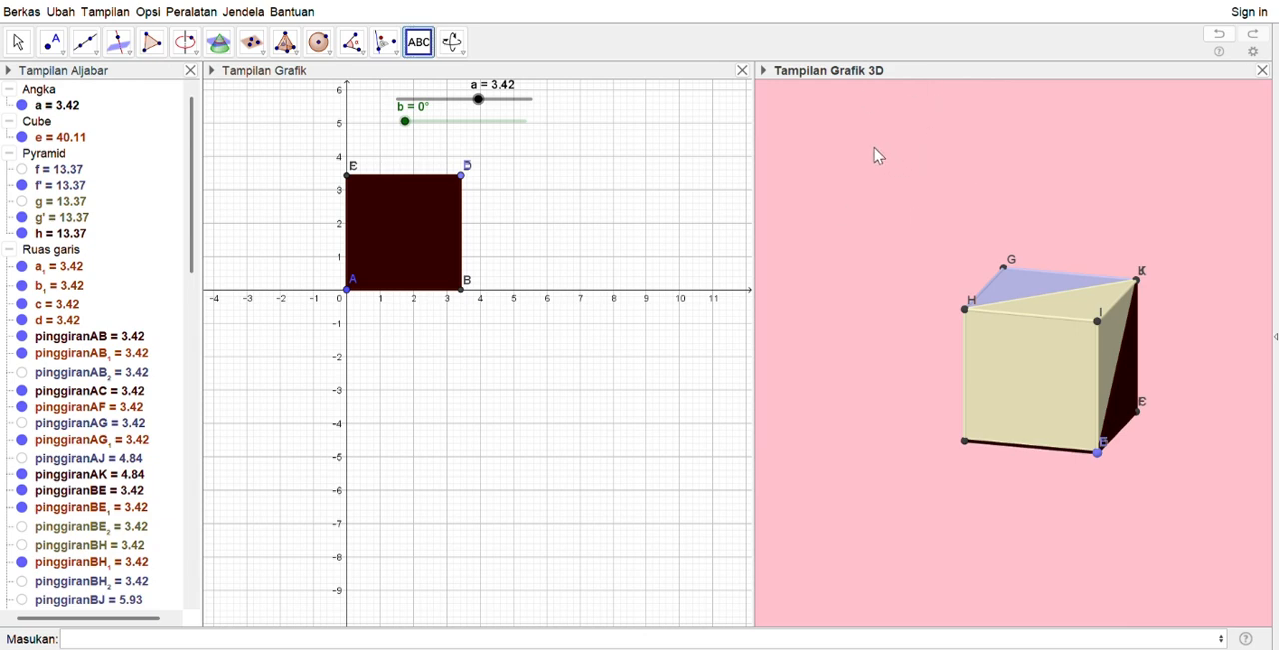
{"action": "key", "text": "Escape"}
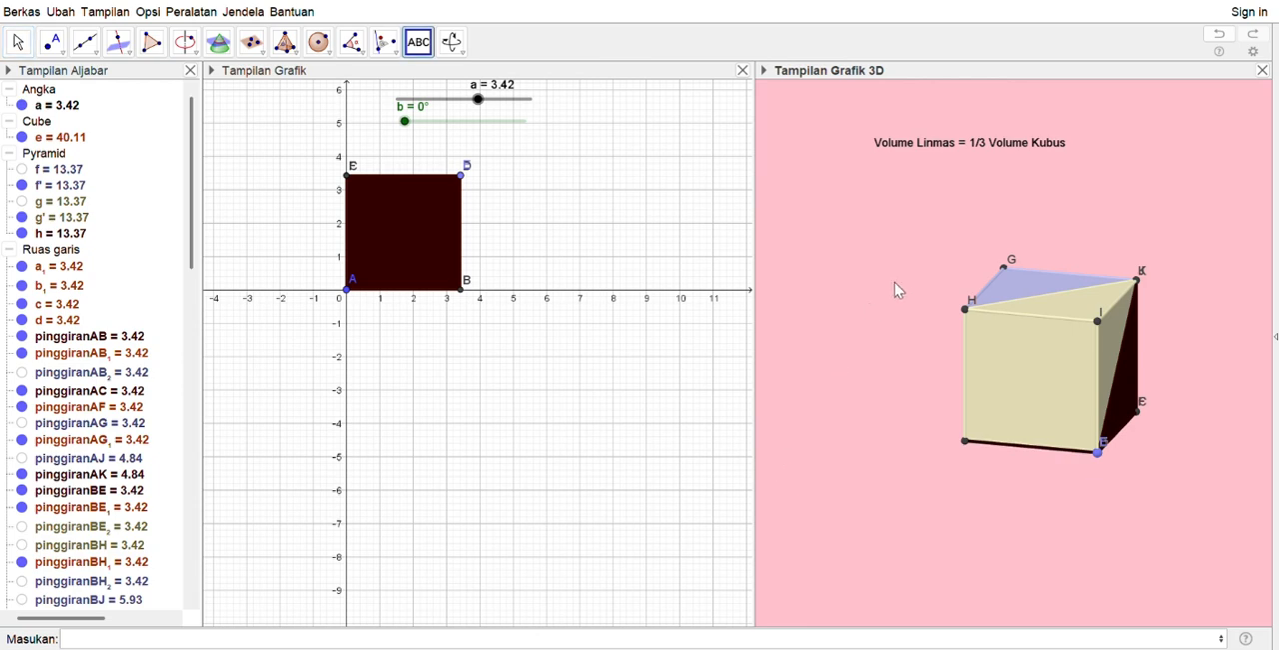
{"action": "key", "text": "Escape"}
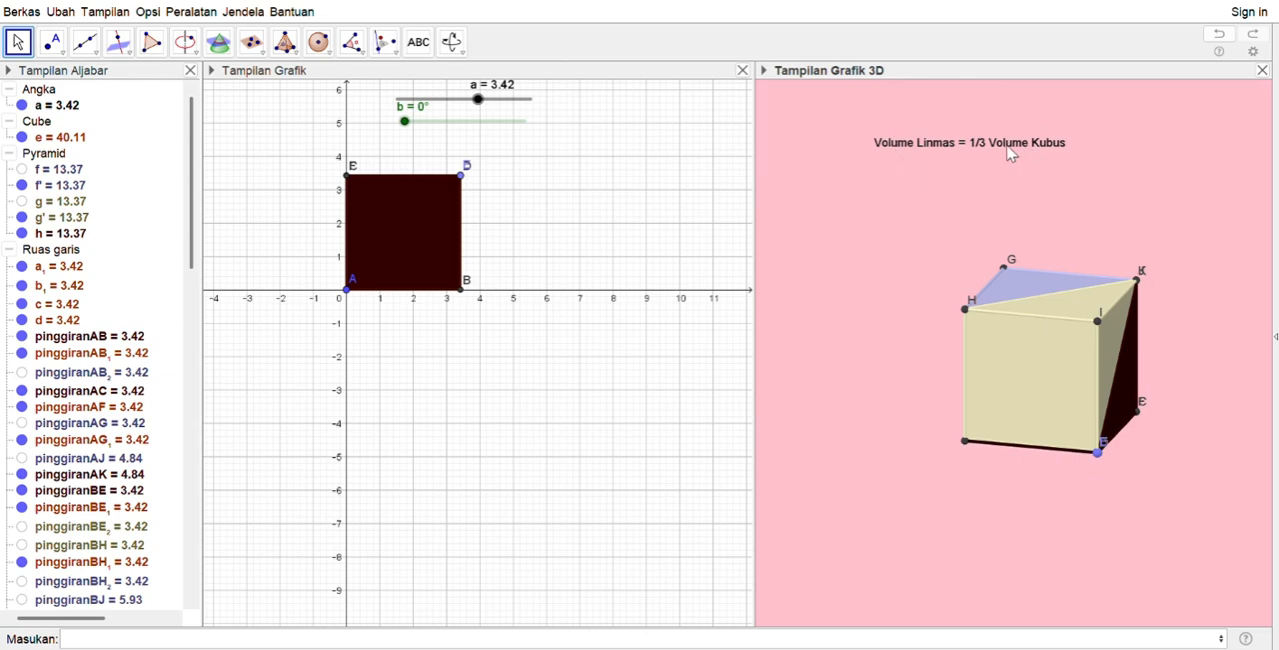
Format the volume text as a large LaTeX formula with a pale turquoise background, and centre it above the cube
{"action": "left_click", "coordinate": [967, 149]}
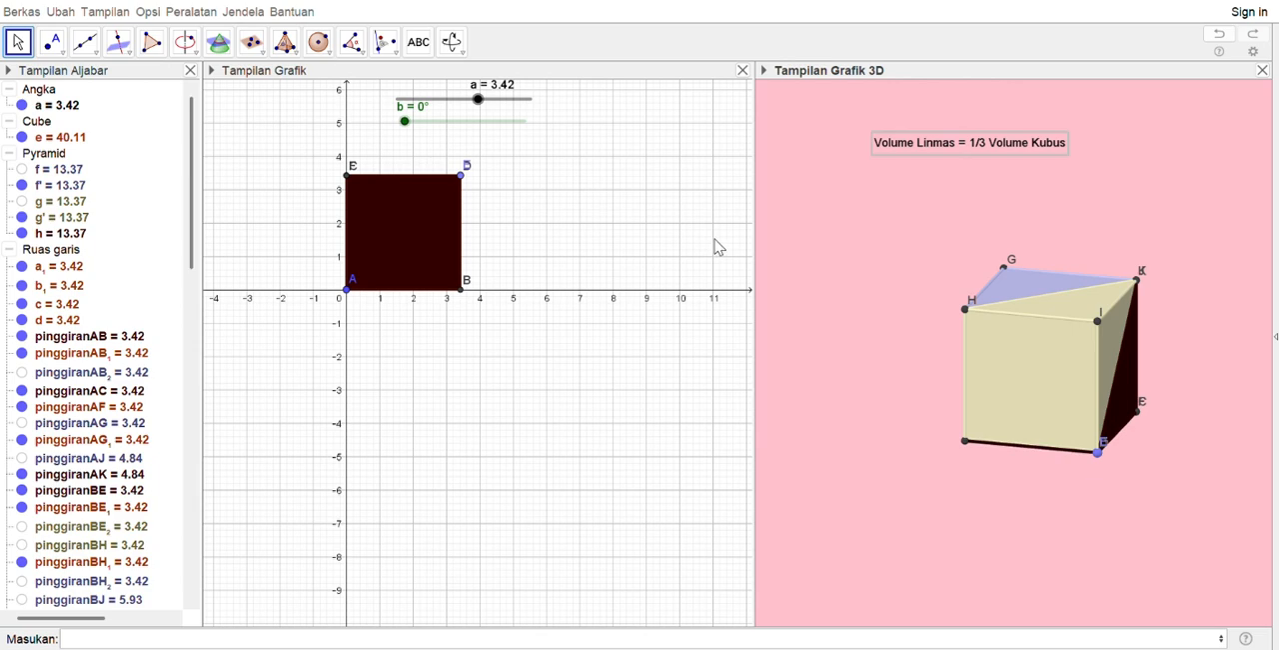
{"action": "left_click", "coordinate": [679, 327]}
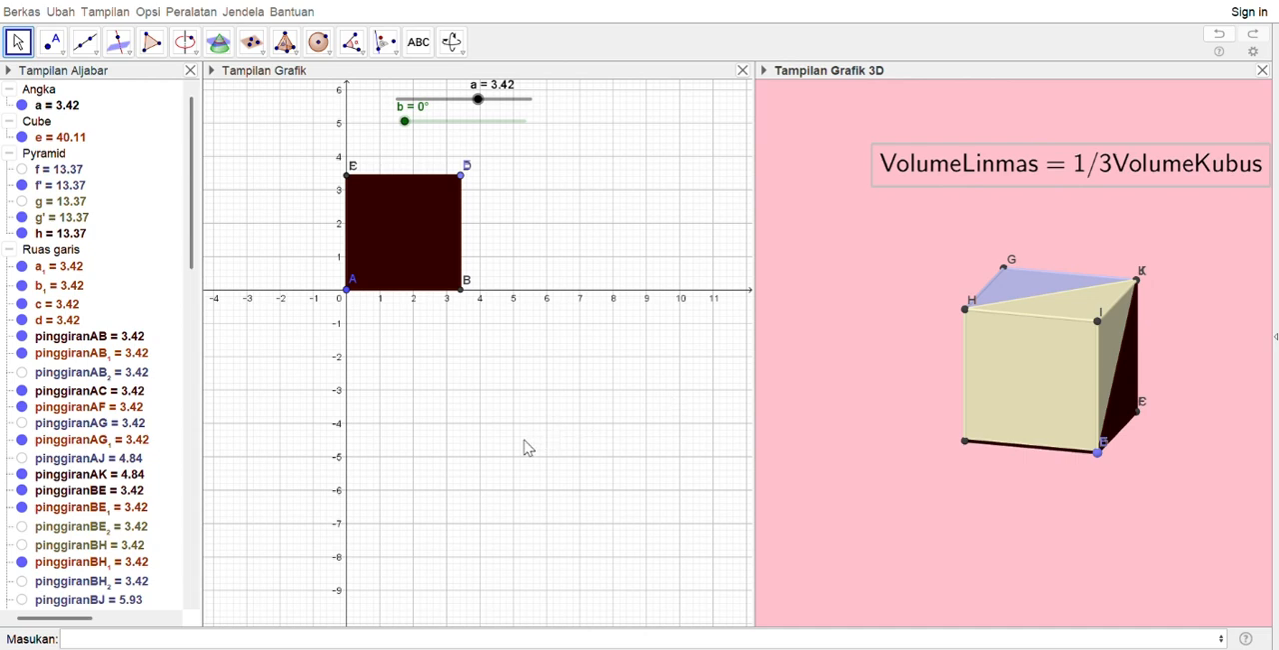
{"action": "left_click", "coordinate": [557, 301]}
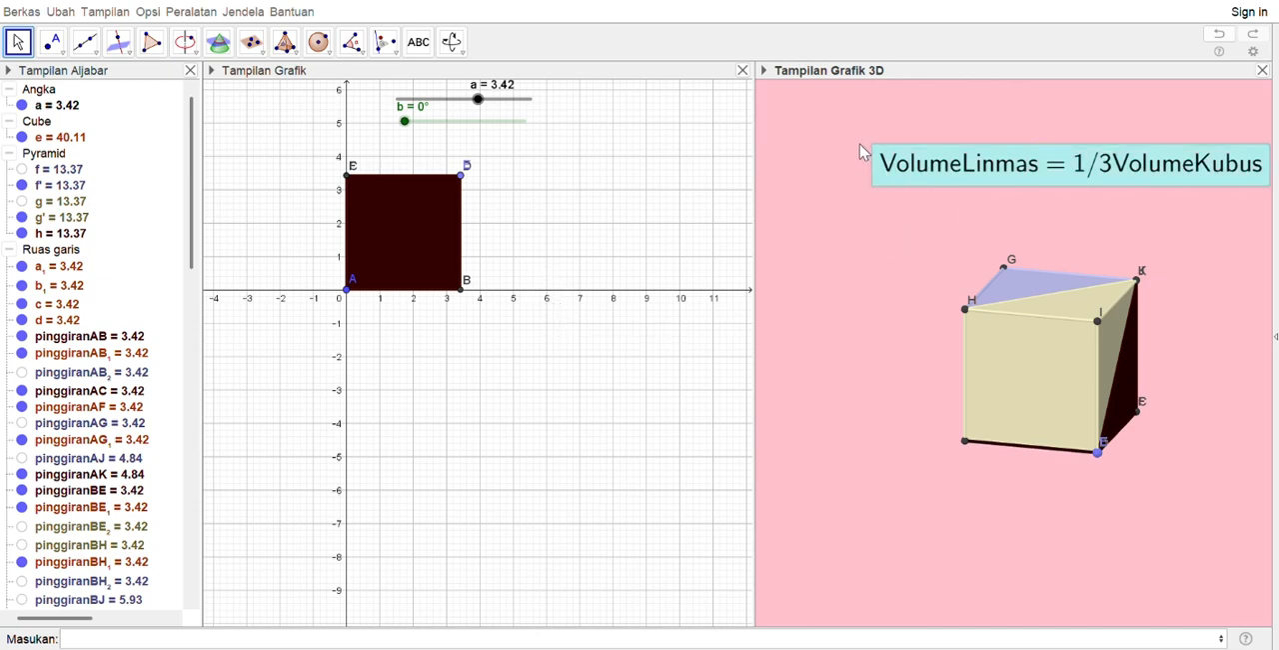
{"action": "left_click_drag", "start_coordinate": [947, 190], "coordinate": [877, 197]}
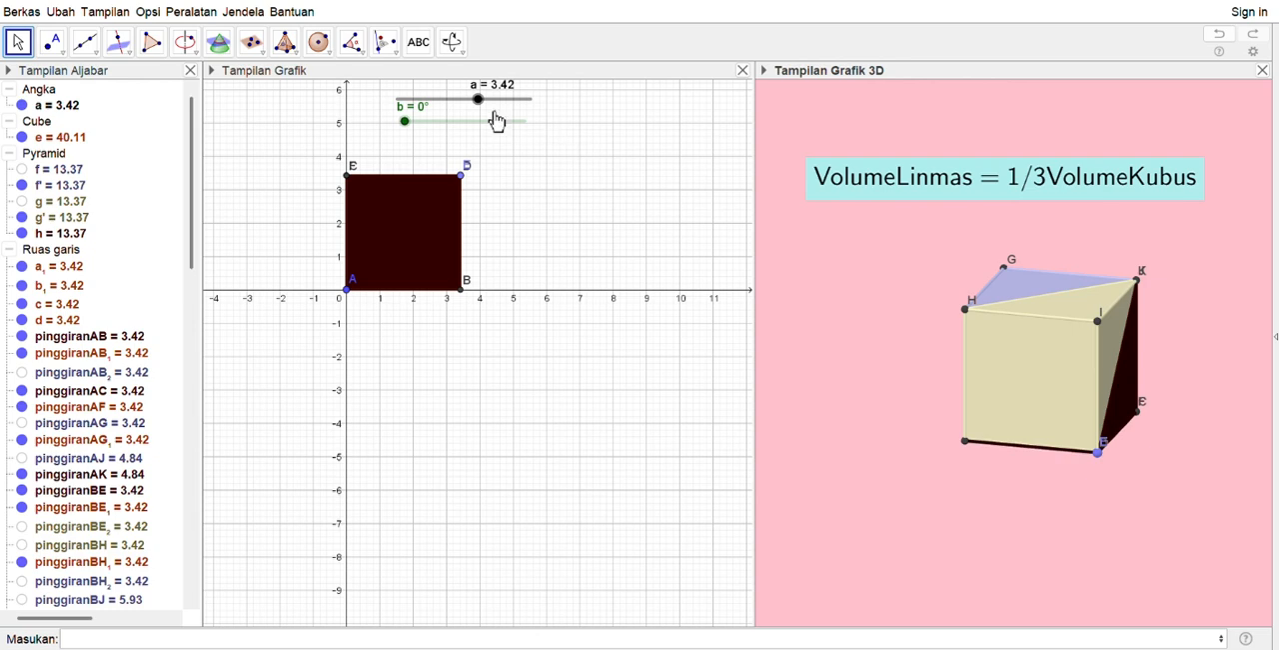
Add a multi-line derivation from "Volume Kubus = 3 × Volume Linmas" to "= 1/3 × Luas Alas × Tinggi" on pale turquoise, and place it below the cube
{"action": "left_click", "coordinate": [421, 48]}
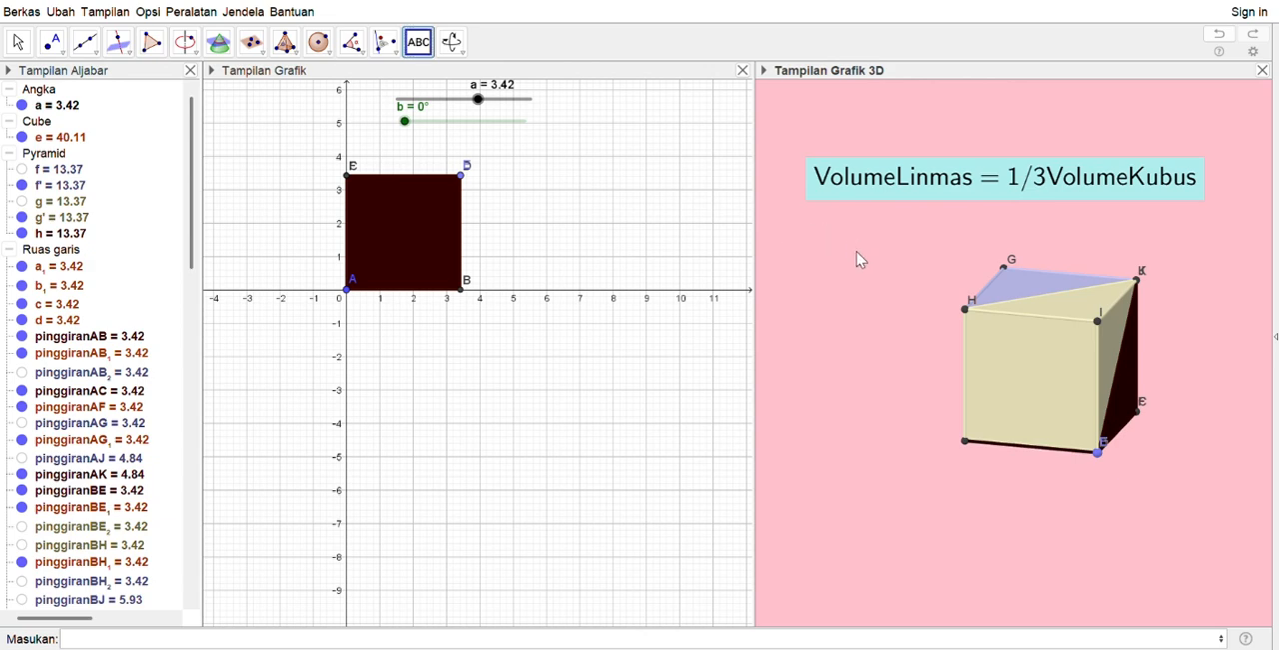
{"action": "key", "text": "Escape"}
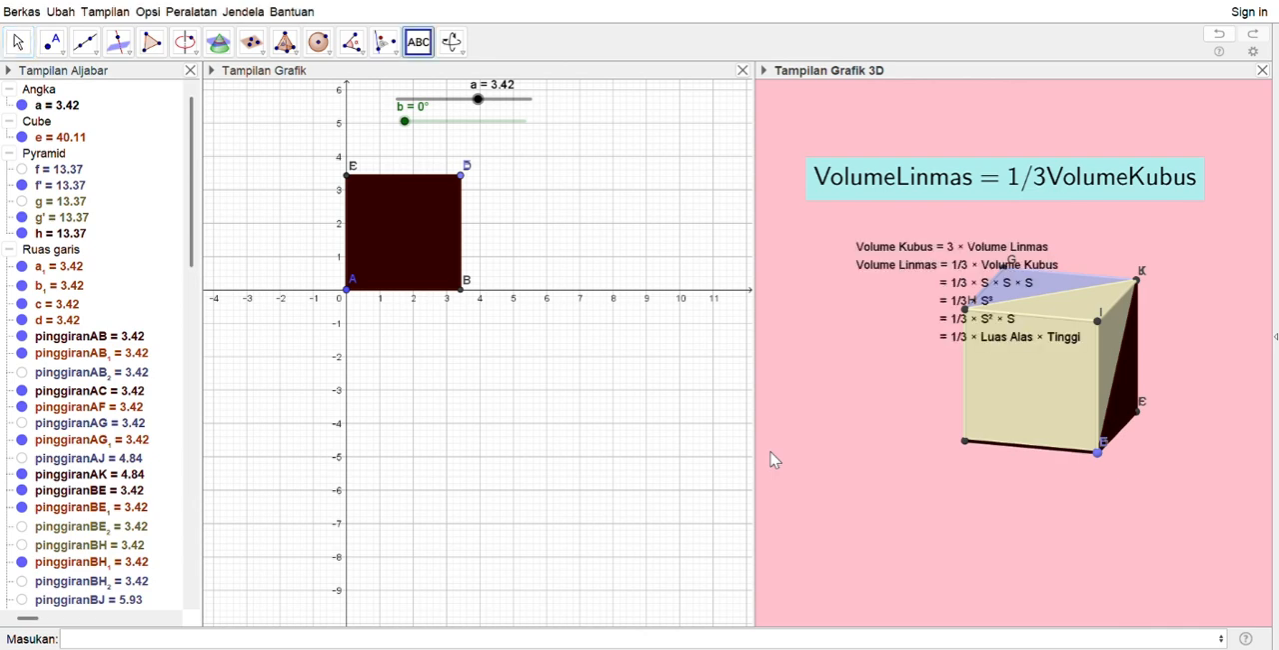
{"action": "left_click_drag", "start_coordinate": [956, 264], "coordinate": [925, 488]}
{"action": "key", "text": "Escape"}
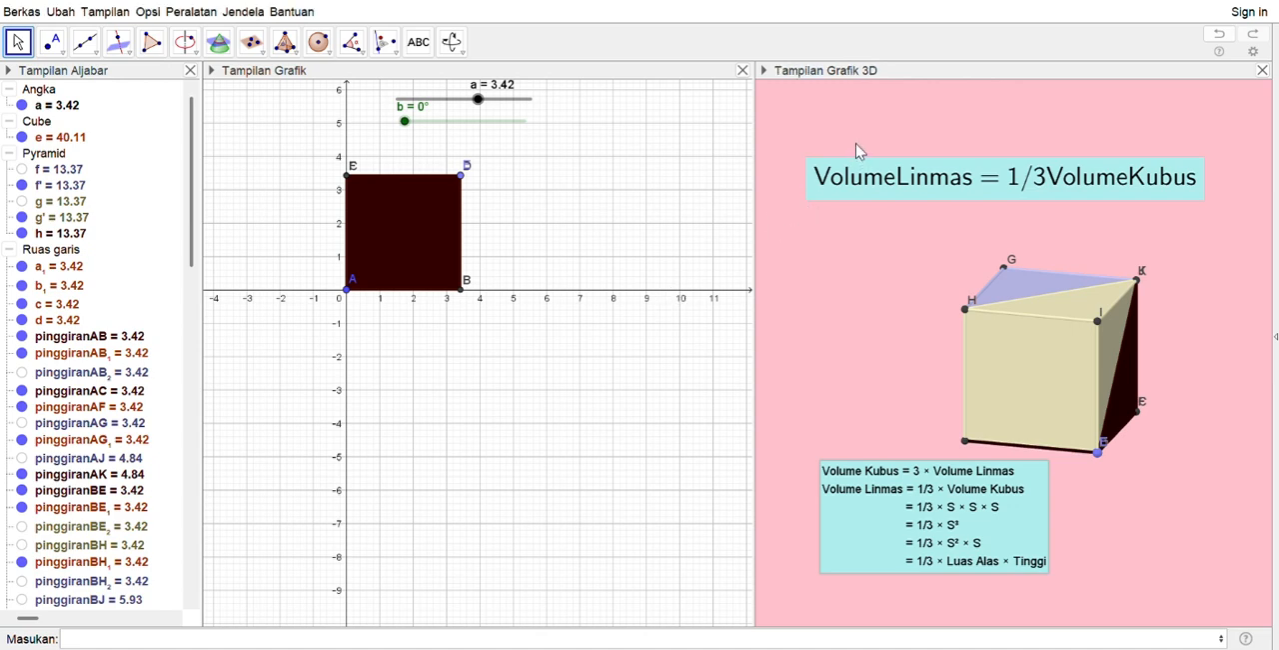
{"action": "left_click_drag", "start_coordinate": [1000, 516], "coordinate": [963, 519]}
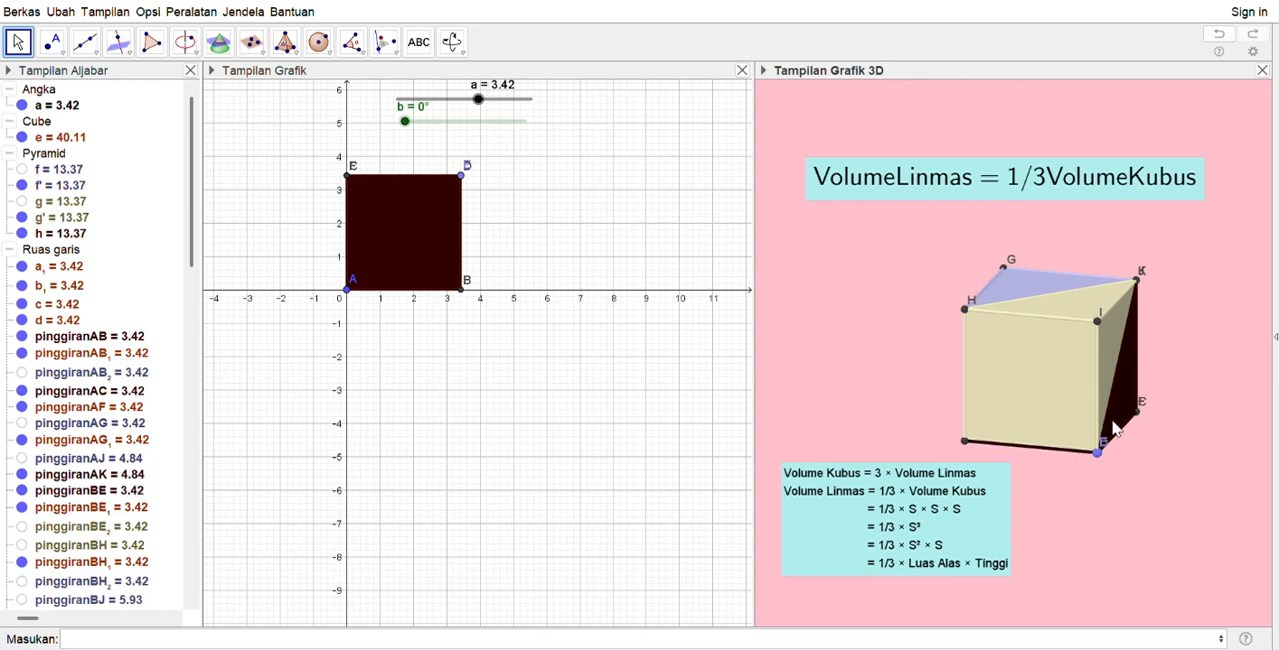
Add the text "Volume Linmas 1 = Volume Linmas 2 = Volume Linmas 3" on pale turquoise beside the derivation, and widen the 3D view to fit it
{"action": "left_click", "coordinate": [420, 48]}
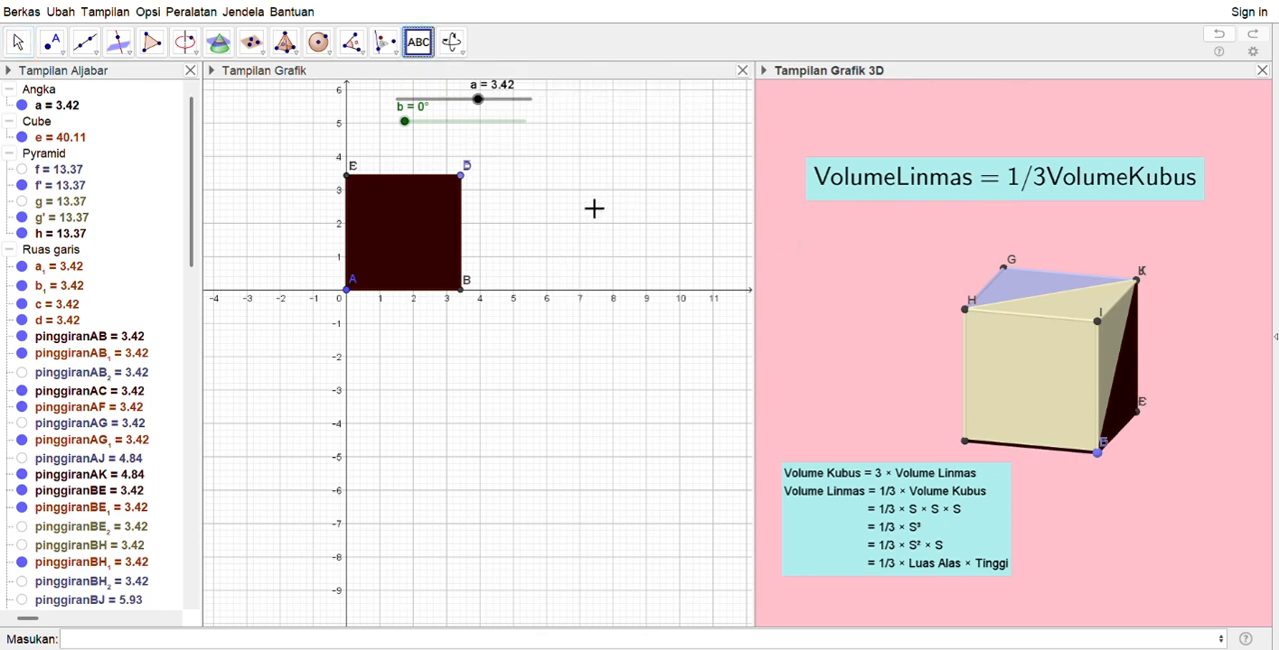
{"action": "key", "text": "Escape"}
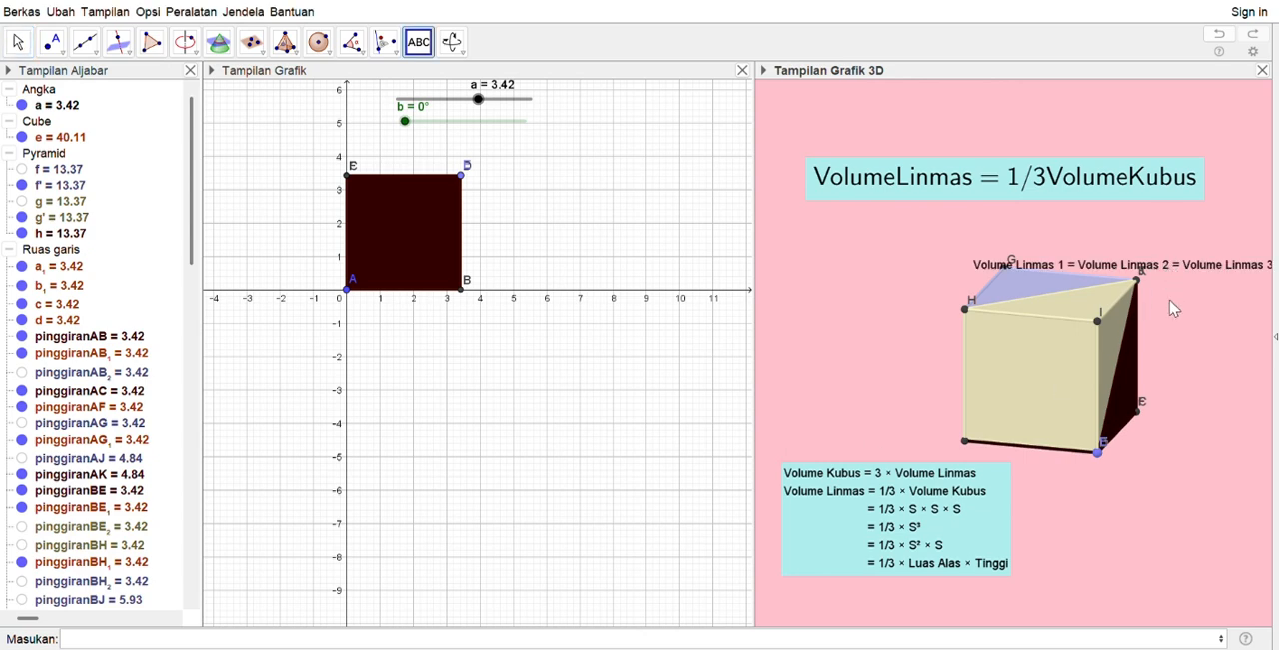
{"action": "key", "text": "Escape"}
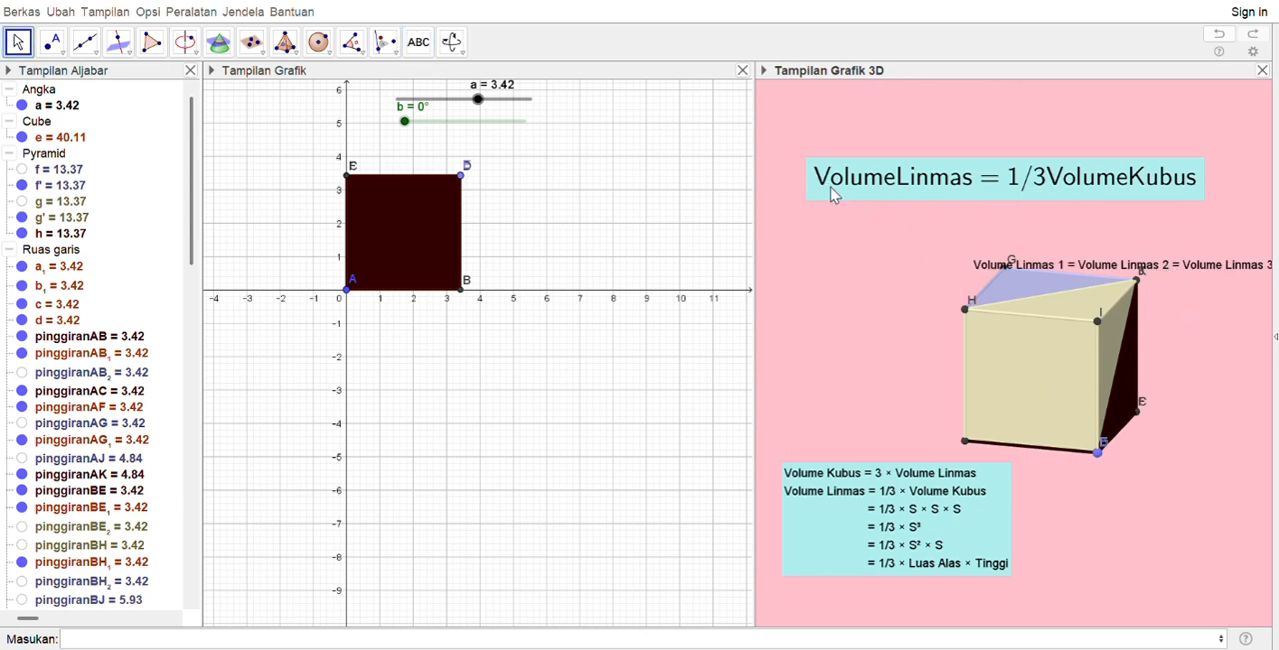
{"action": "left_click_drag", "start_coordinate": [1149, 270], "coordinate": [1208, 512]}
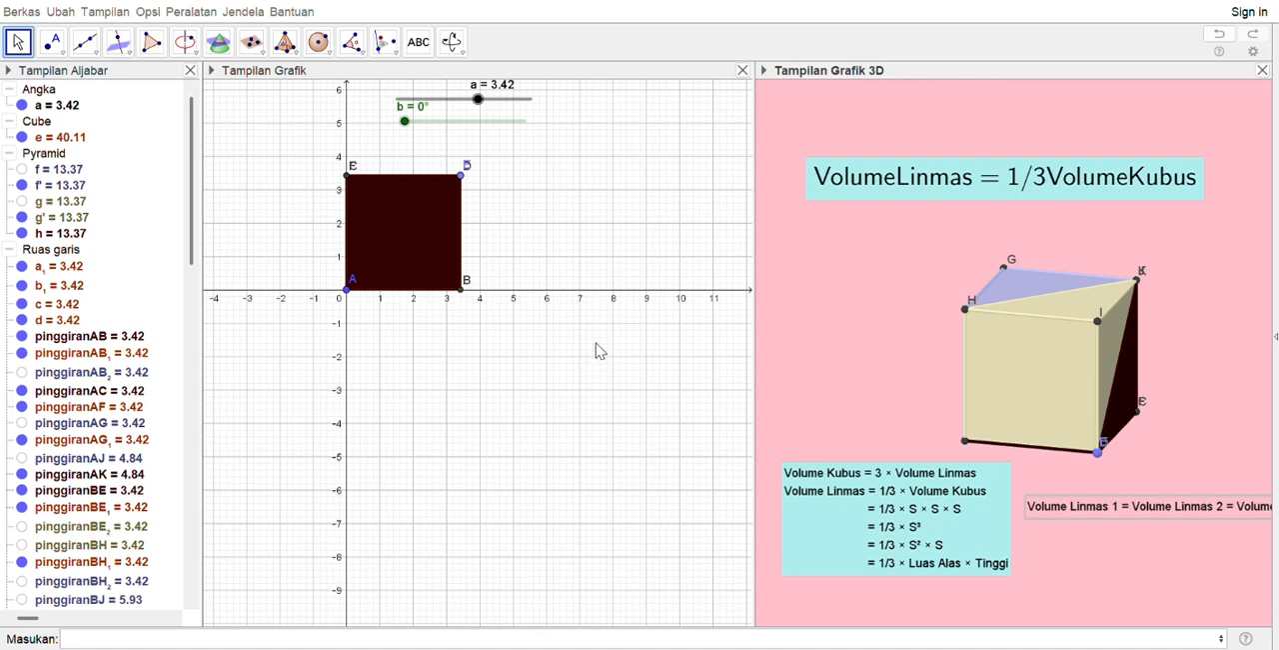
{"action": "left_click", "coordinate": [656, 259]}
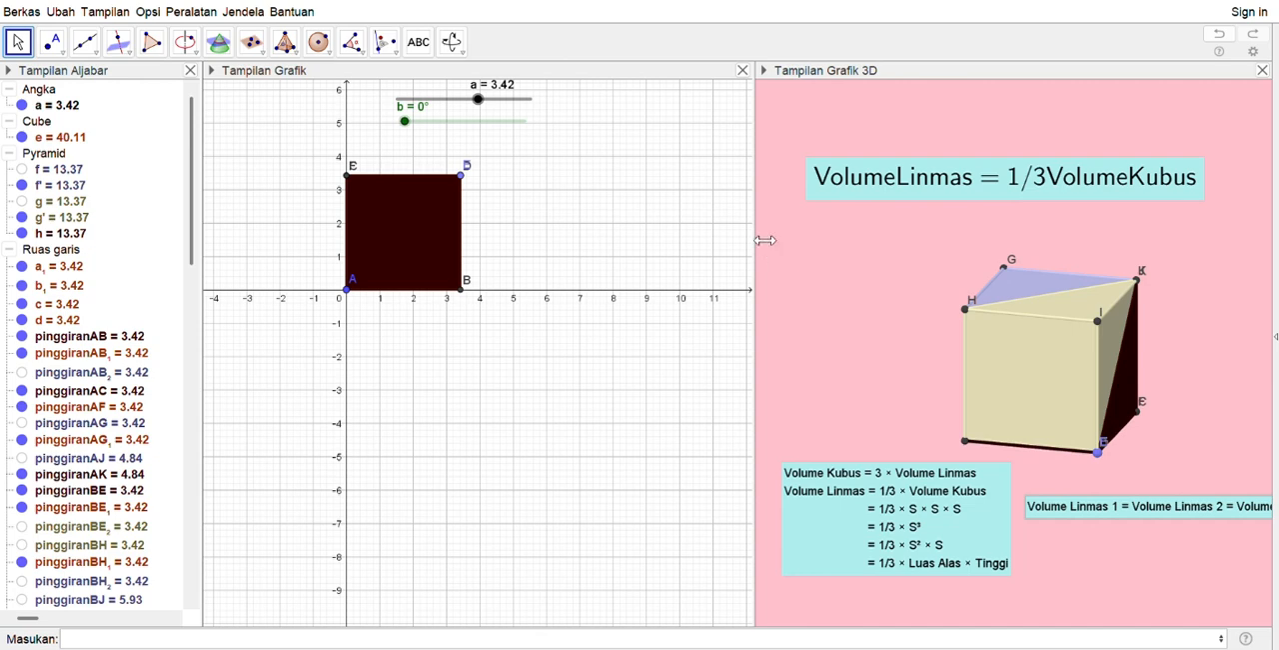
{"action": "left_click_drag", "start_coordinate": [765, 240], "coordinate": [677, 241]}
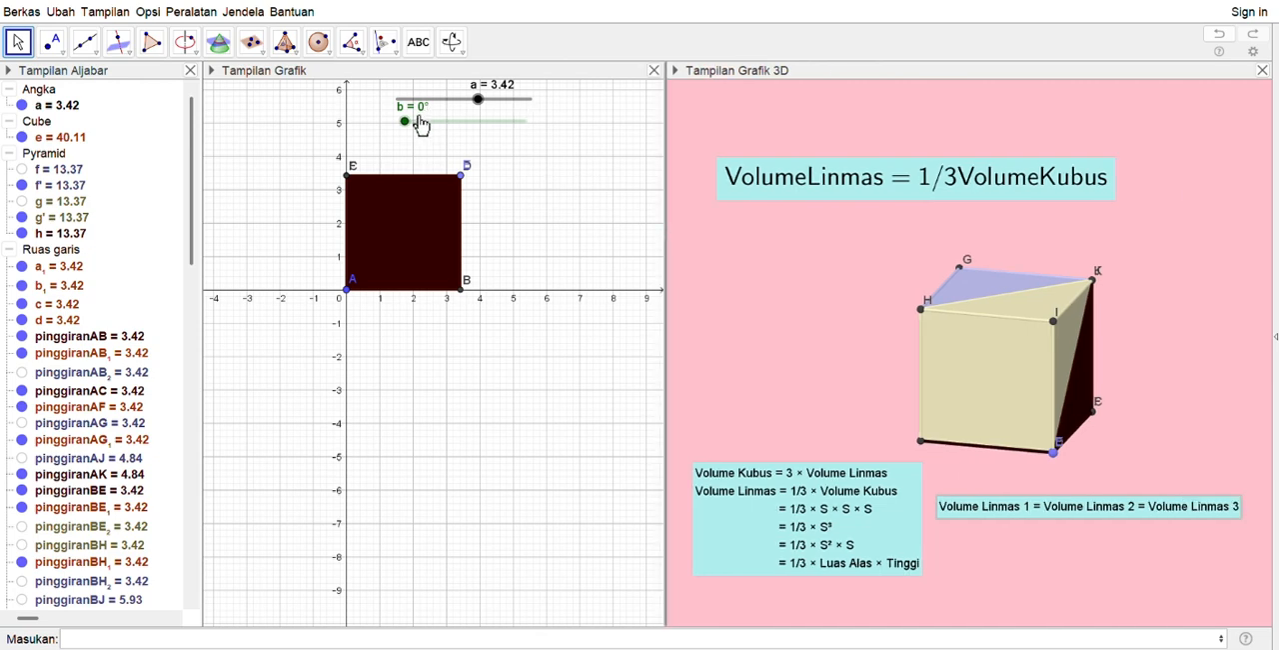
Set slider b to 5.73° and move both sliders to the empty area beside the square
{"action": "mouse_move", "coordinate": [405, 122]}
{"action": "left_mouse_down"}
{"action": "mouse_move", "coordinate": [457, 122]}
{"action": "mouse_move", "coordinate": [529, 157]}
{"action": "mouse_move", "coordinate": [457, 163]}
{"action": "mouse_move", "coordinate": [400, 153]}
{"action": "mouse_move", "coordinate": [542, 143]}
{"action": "mouse_move", "coordinate": [411, 140]}
{"action": "mouse_move", "coordinate": [477, 126]}
{"action": "mouse_move", "coordinate": [551, 131]}
{"action": "mouse_move", "coordinate": [415, 135]}
{"action": "left_mouse_up"}
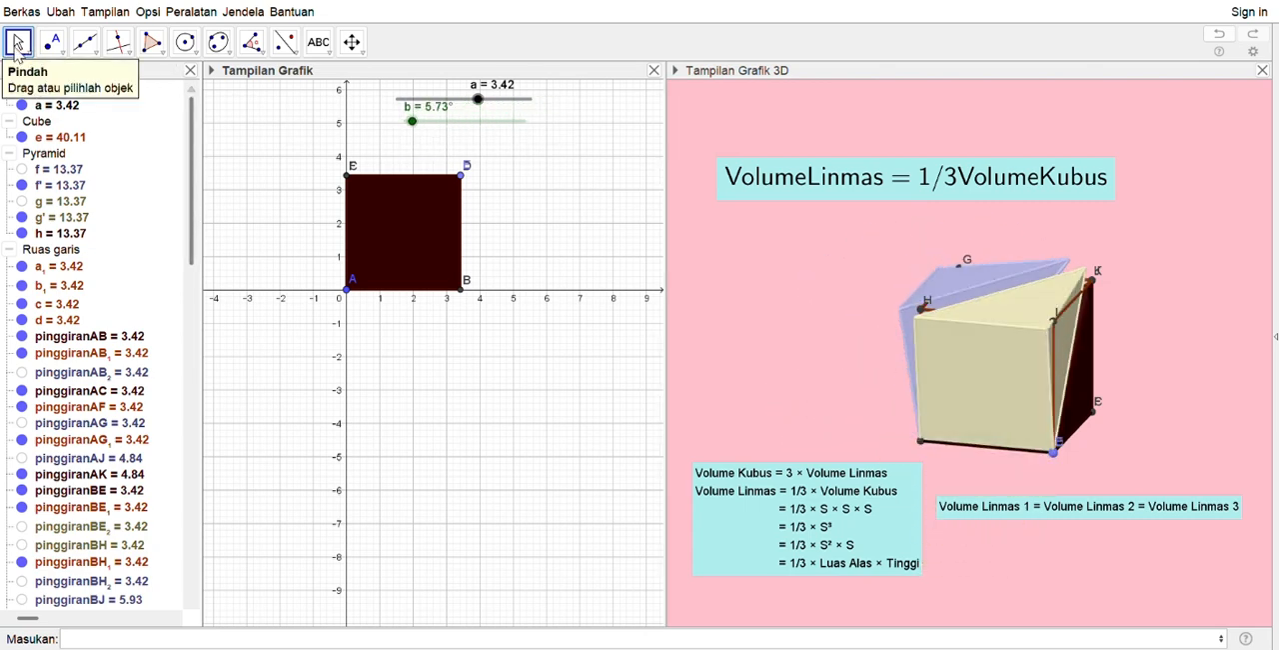
{"action": "left_click_drag", "start_coordinate": [476, 122], "coordinate": [575, 232]}
{"action": "left_click_drag", "start_coordinate": [442, 103], "coordinate": [546, 168]}
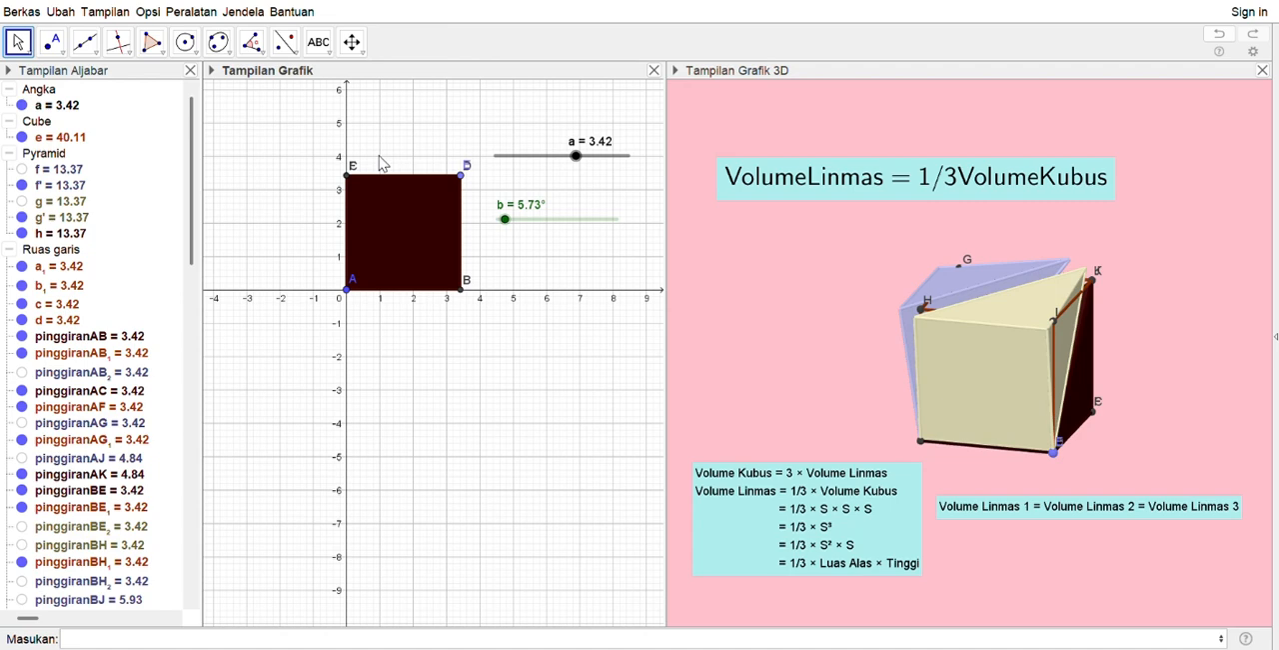
Add Start and Stop buttons beneath slider b to run and halt its animation, and line them up side by side
{"action": "left_click", "coordinate": [317, 41]}
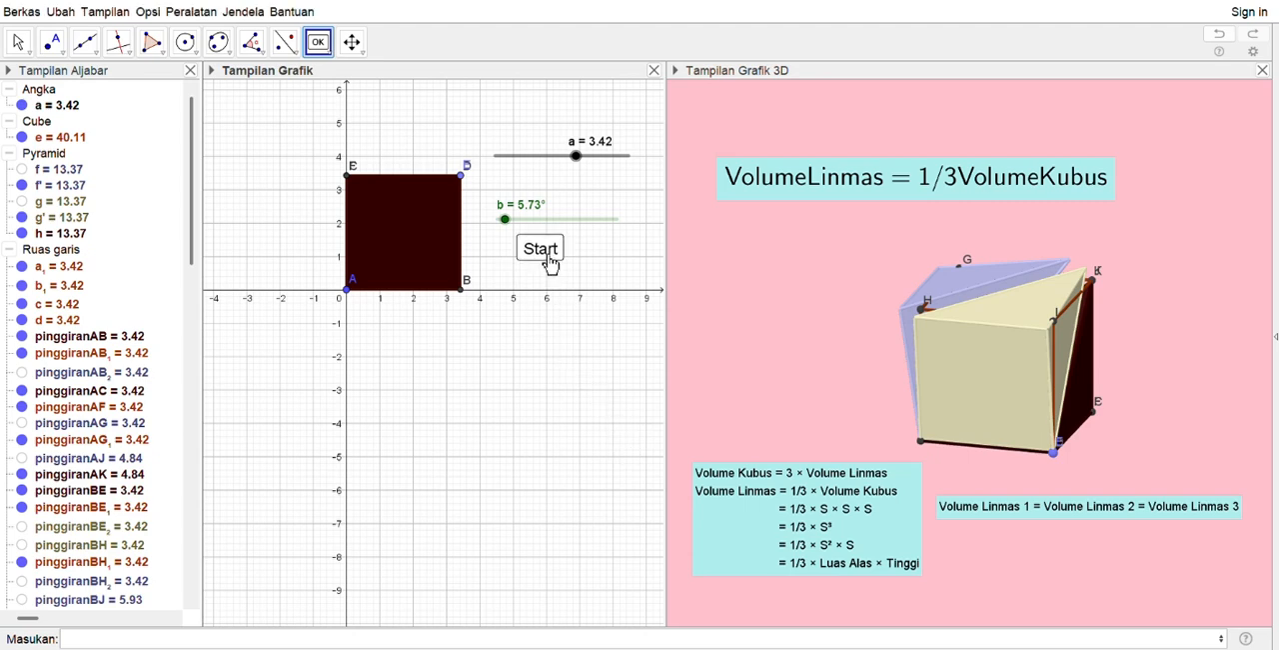
{"action": "left_click", "coordinate": [548, 262]}
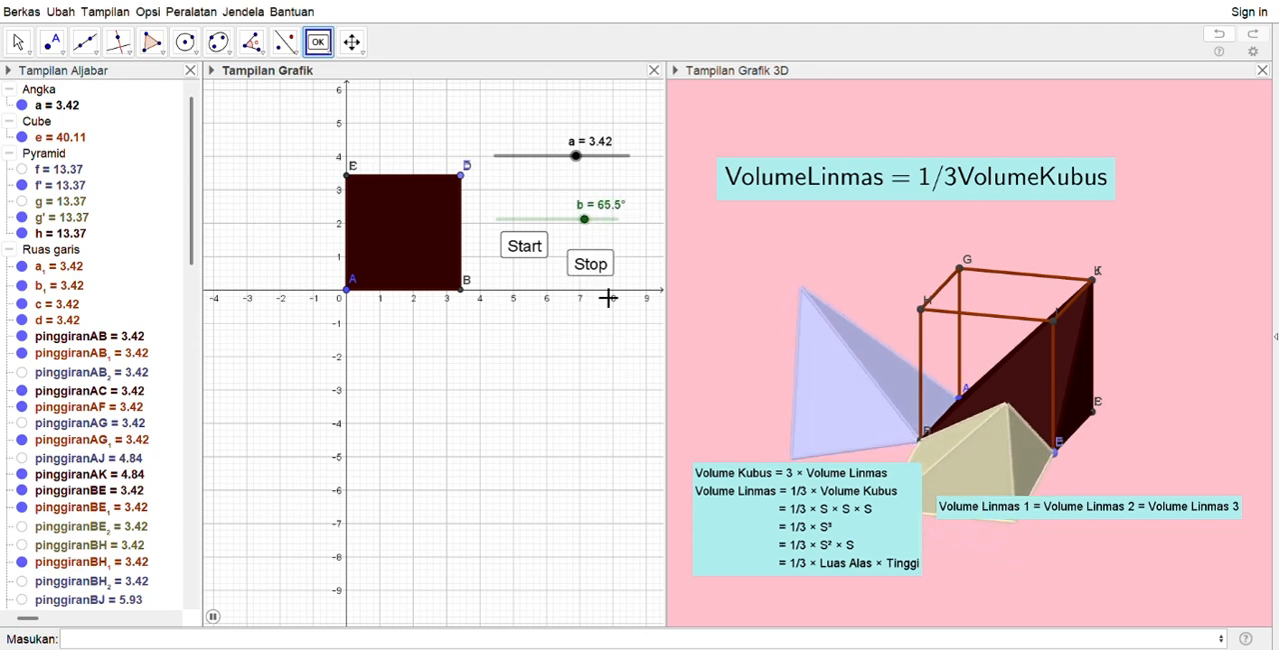
{"action": "left_click", "coordinate": [596, 267]}
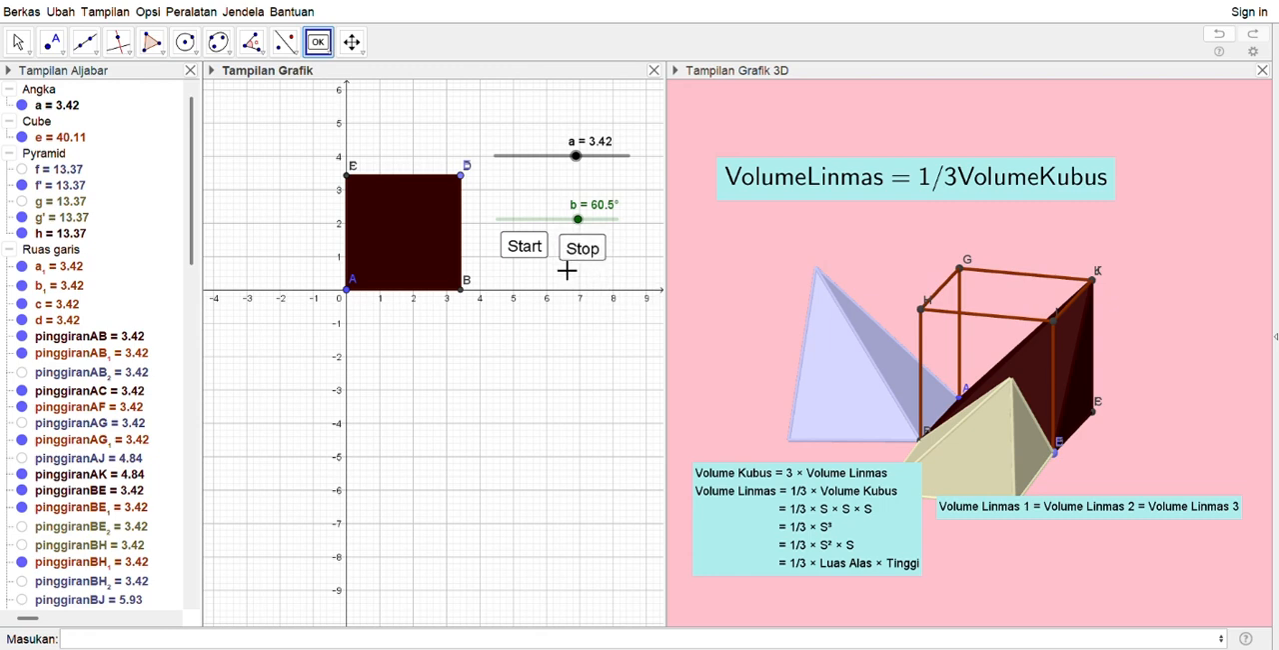
Test the Start and Stop buttons by running and halting slider b's animation twice, switching to the Move tool in between
{"action": "left_click", "coordinate": [536, 258]}
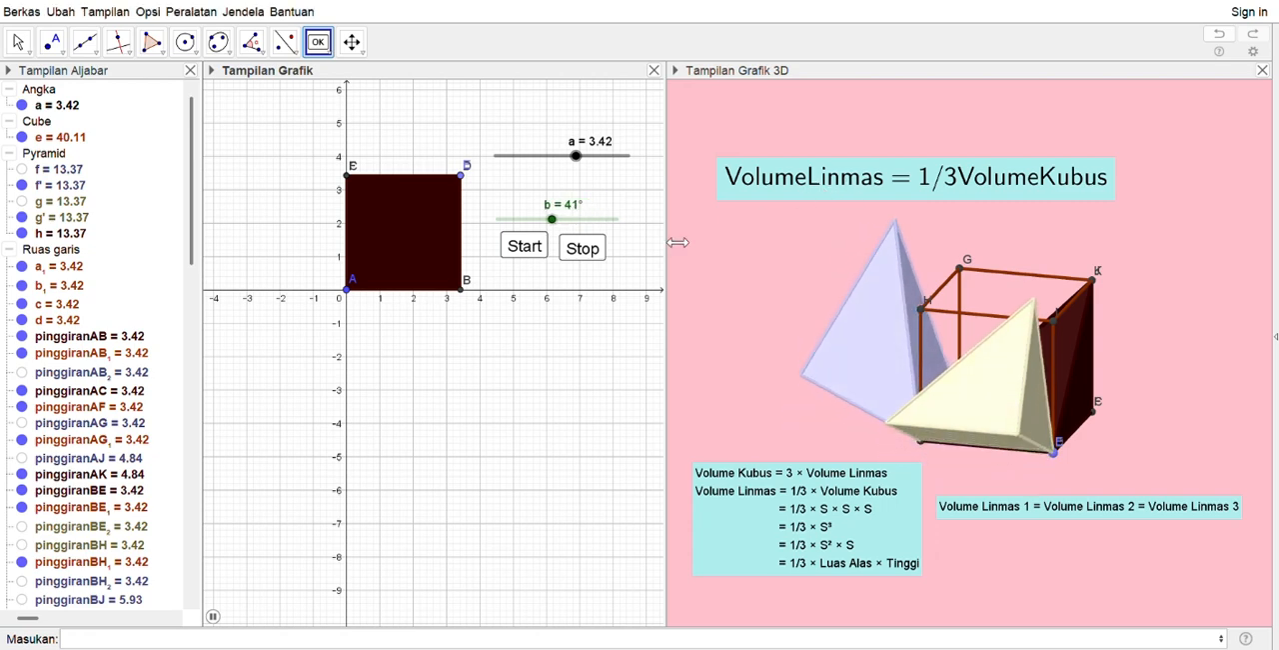
{"action": "left_click", "coordinate": [586, 254]}
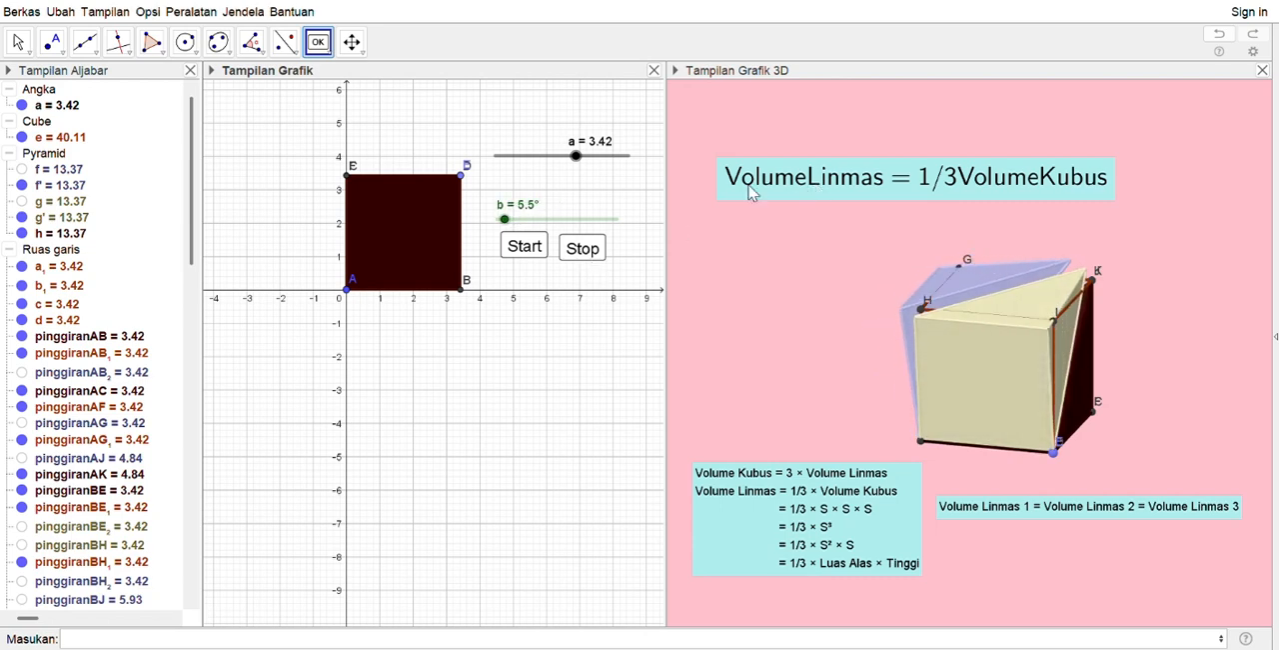
{"action": "left_click", "coordinate": [18, 42]}
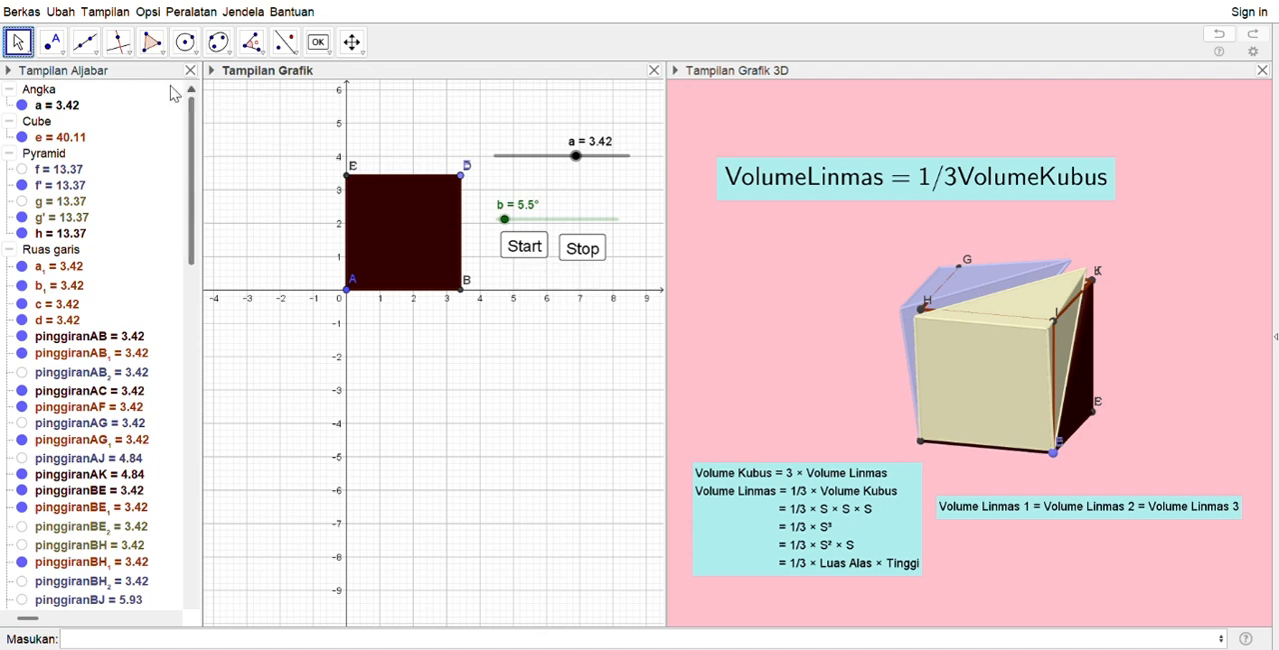
{"action": "left_click", "coordinate": [531, 253]}
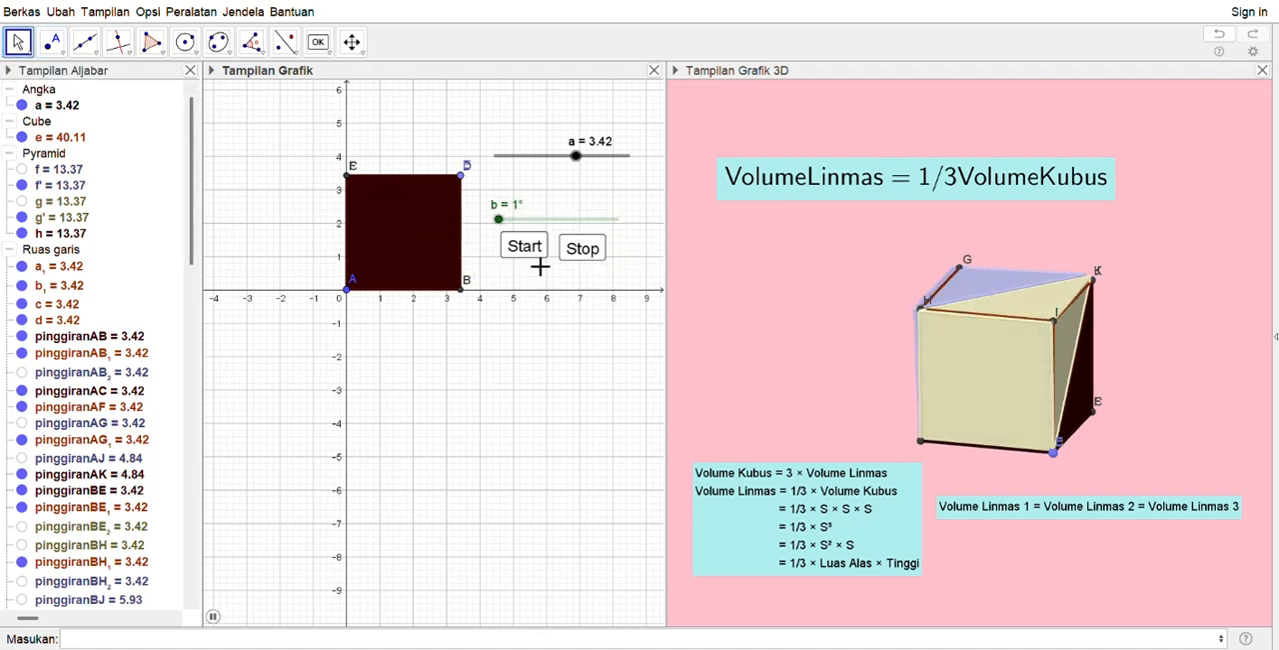
{"action": "left_click", "coordinate": [590, 257]}
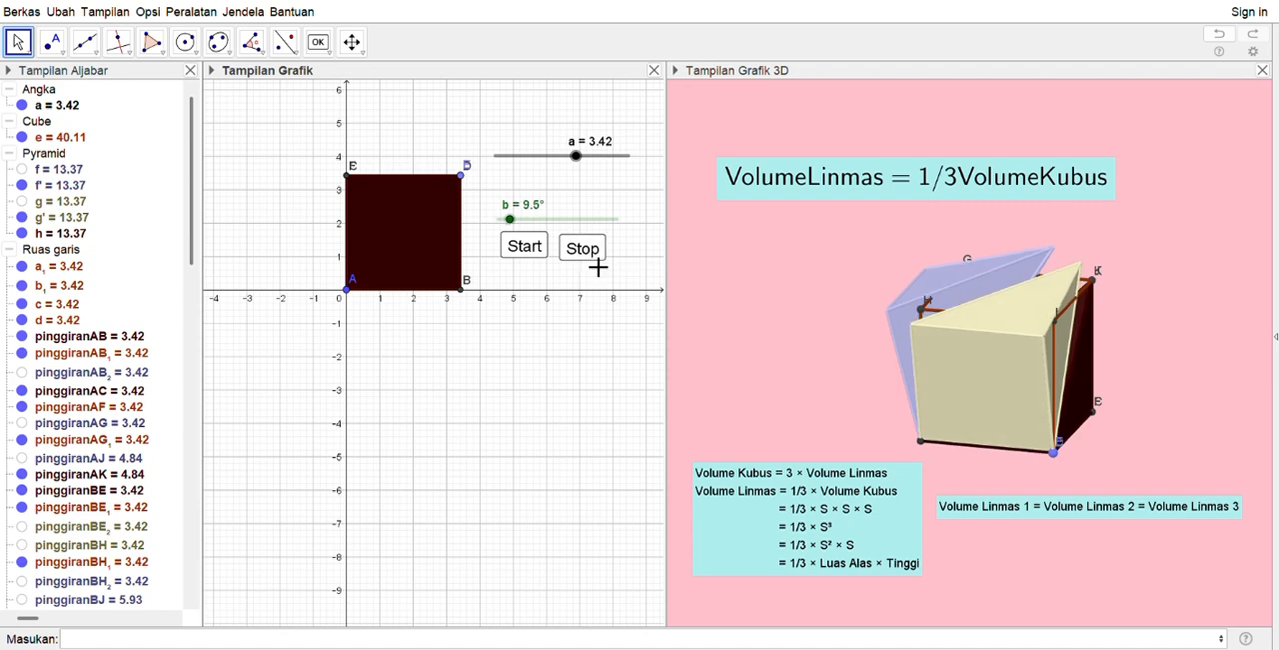
Start slider b's animation again and orbit the 3D view to examine the opening and closing pyramids from other sides
{"action": "left_click", "coordinate": [547, 260]}
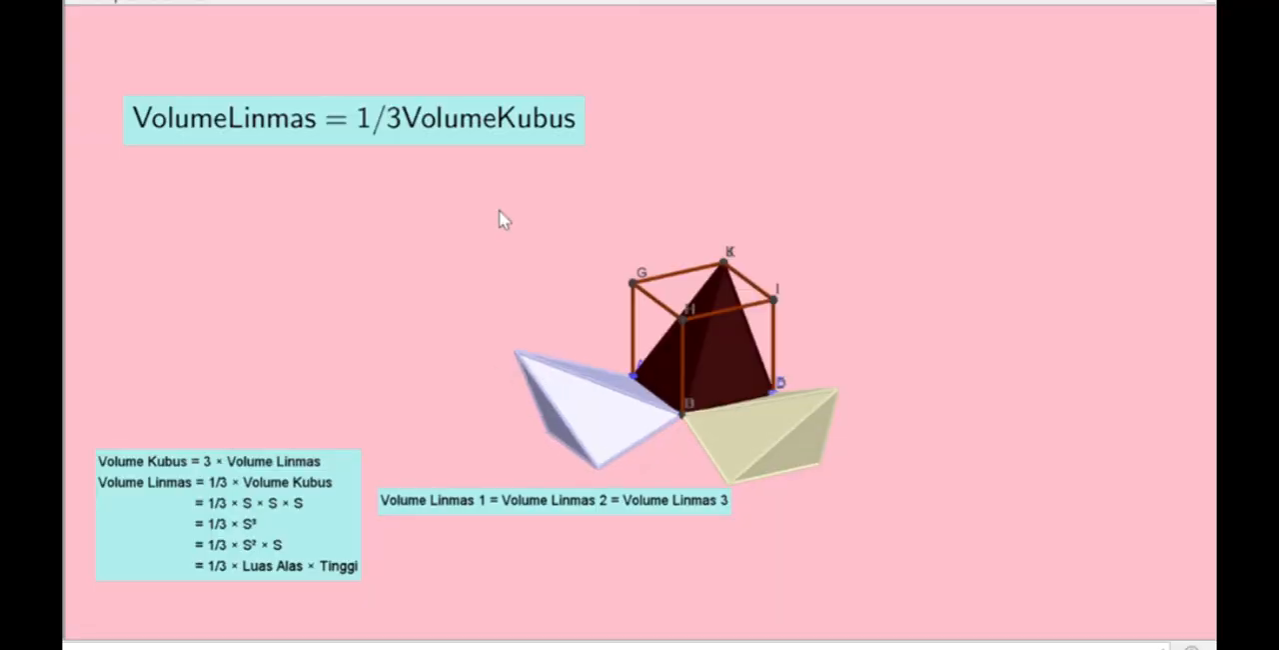
{"action": "left_click_drag", "start_coordinate": [693, 359], "coordinate": [979, 145]}
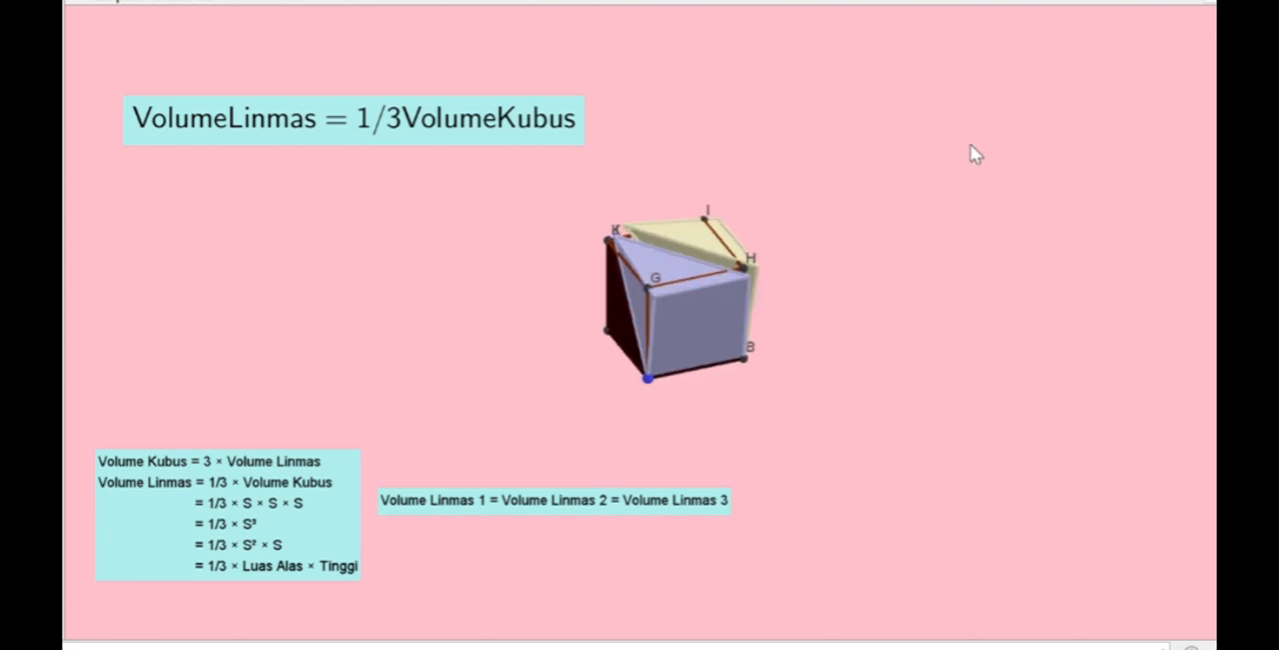